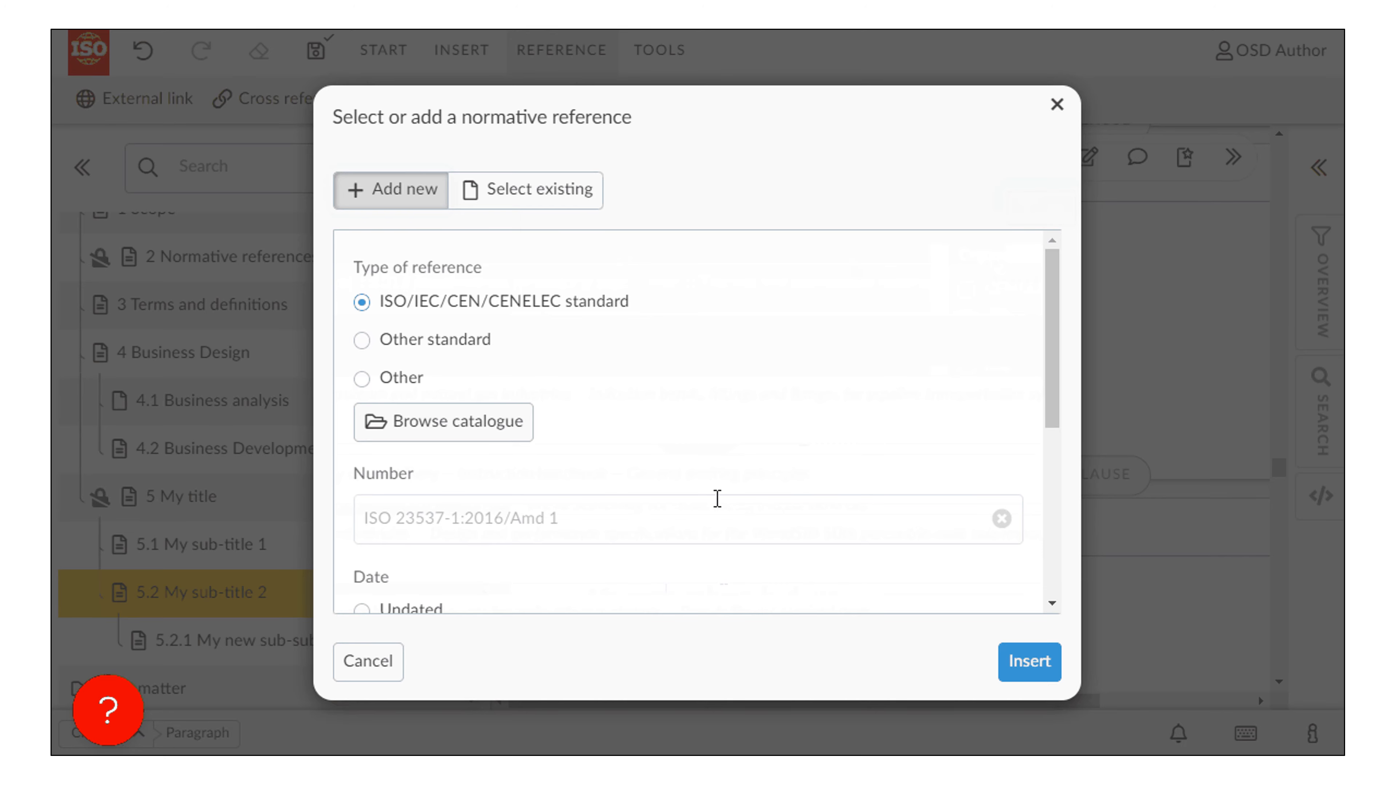
# Set the ISO 23537-1:2016/Amd 1 normative reference to undated and insert it in the Reference 2 line of clause 5.2.
pyautogui.scroll(-2, 451, 341)
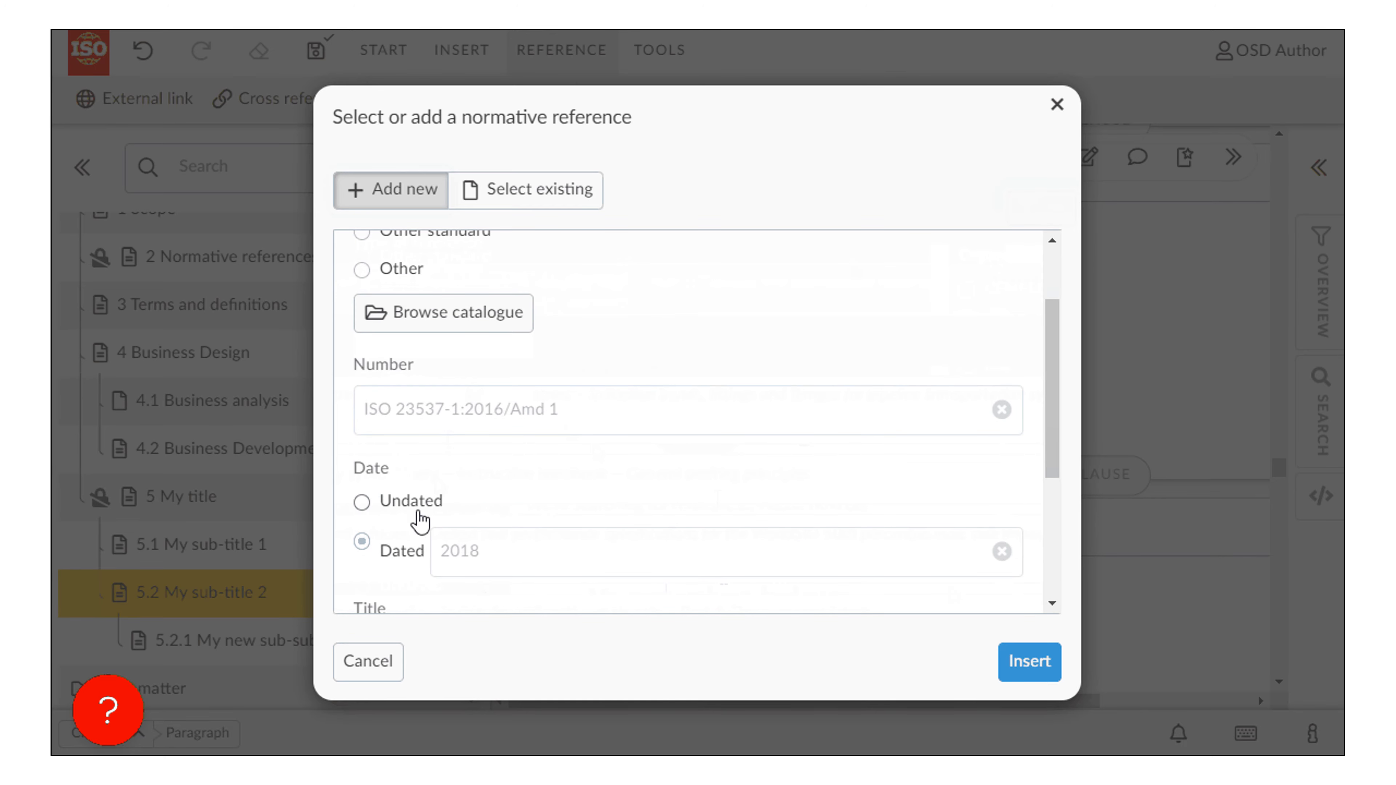
pyautogui.click(363, 501)
pyautogui.scroll(-4, 762, 561)
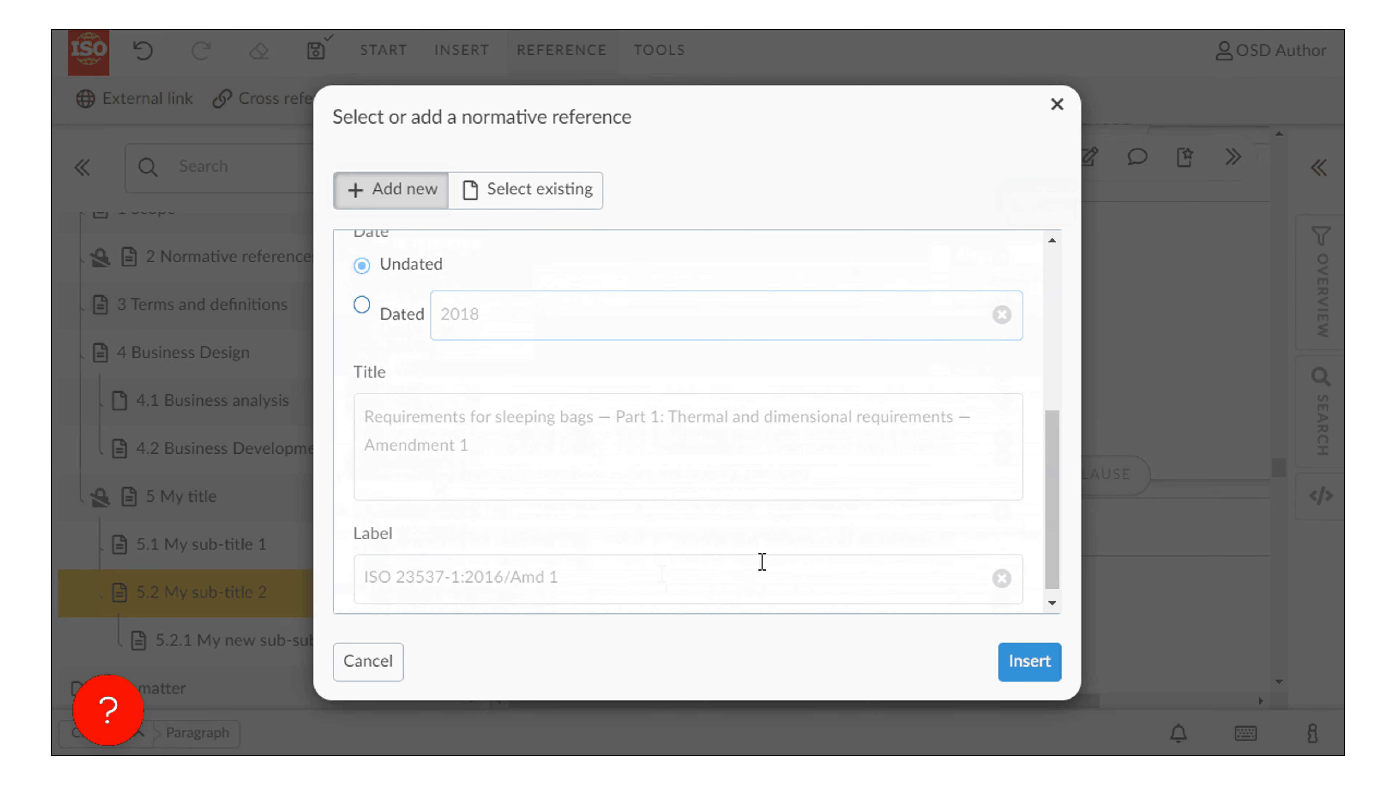
pyautogui.click(1029, 661)
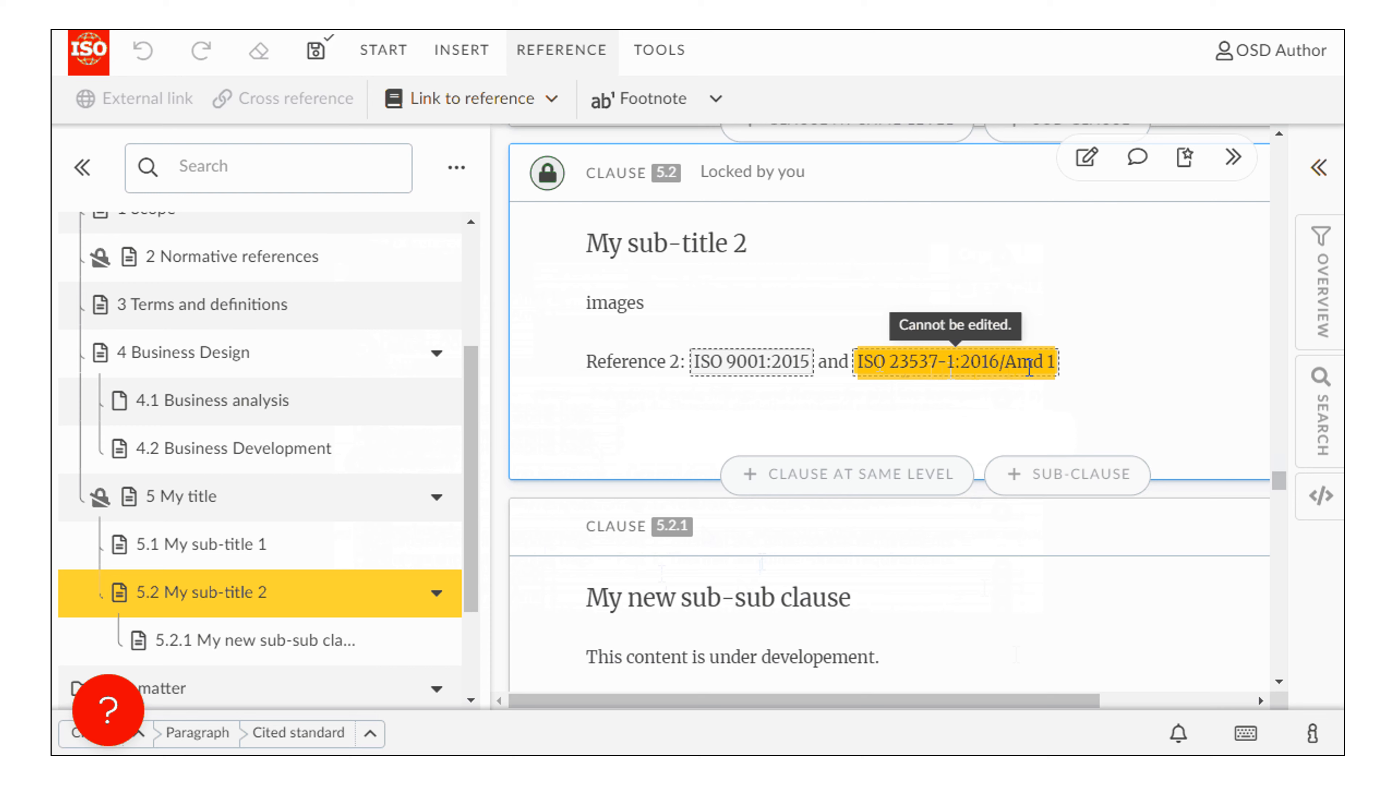
pyautogui.click(1106, 361)
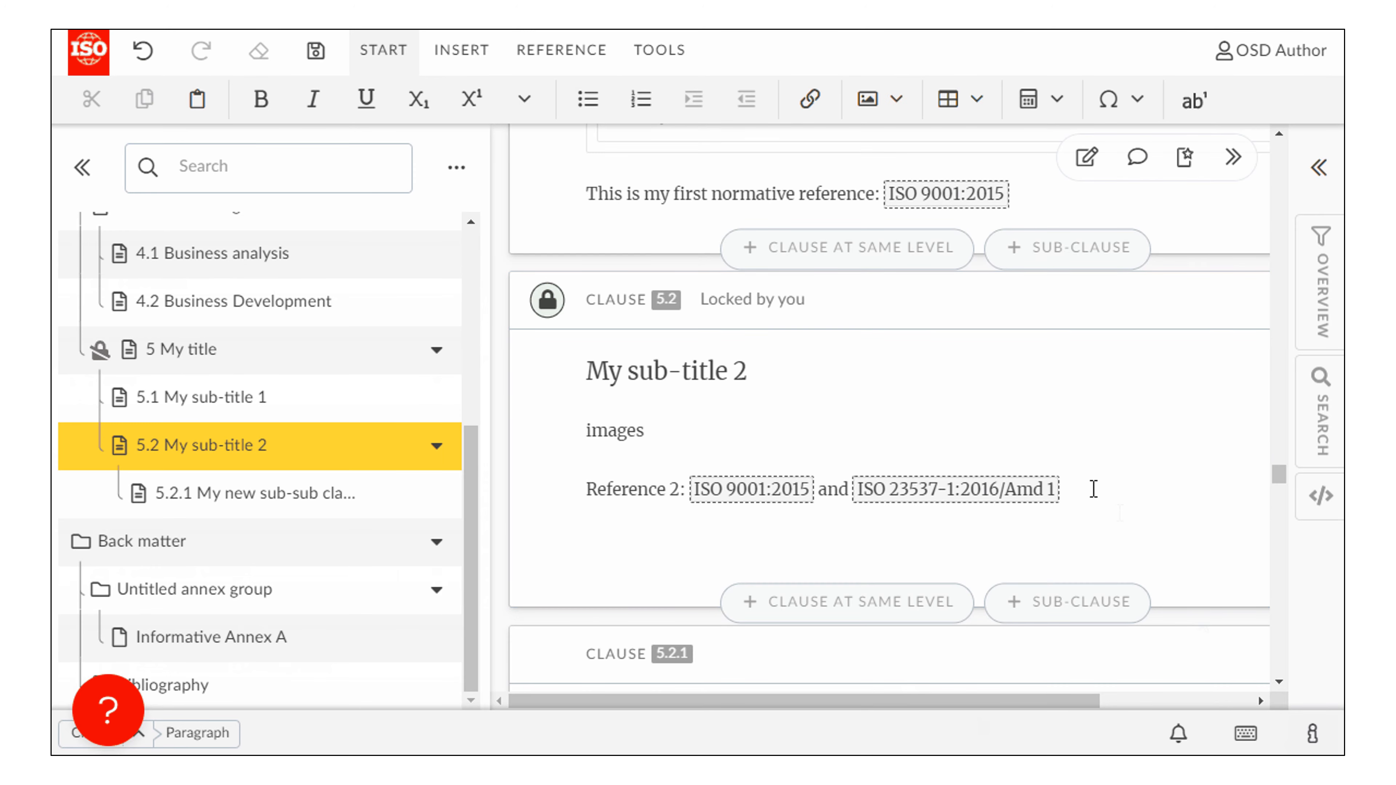
# Add a new paragraph reading "Other reference:" below the Reference 2 line in clause 5.2.
pyautogui.click(1094, 489)
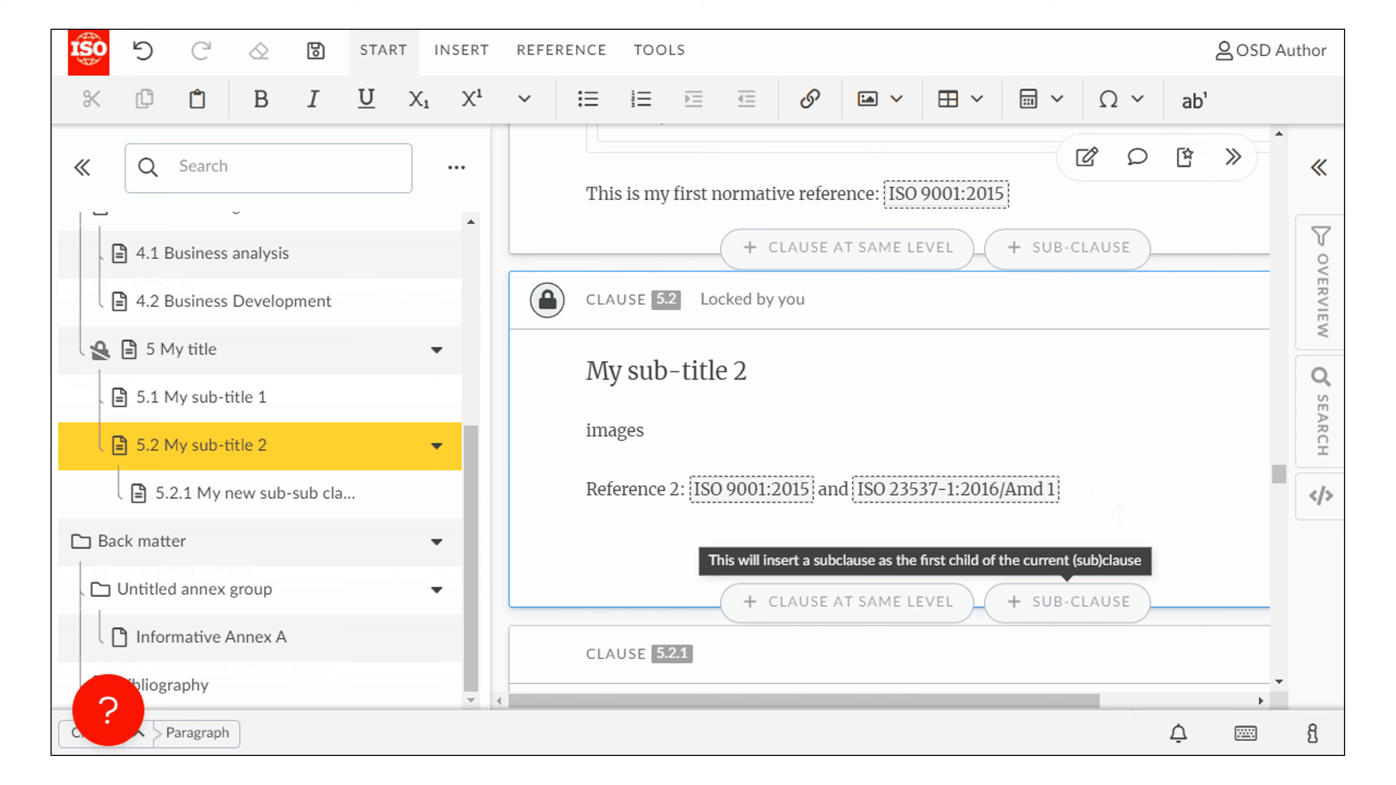
pyautogui.press('Return')
pyautogui.write('Other ref')
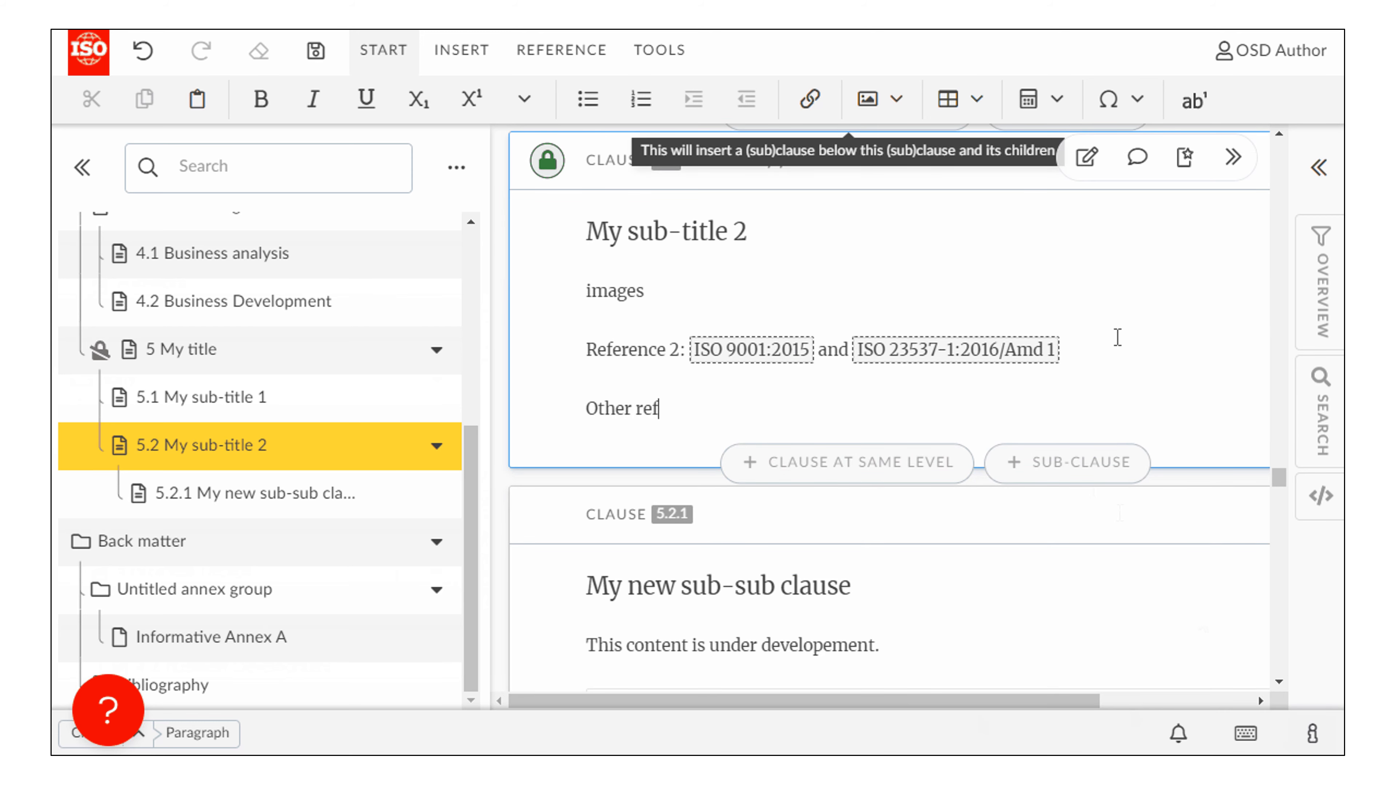
pyautogui.write('erence:')
# Start a new normative reference of type Other standard and give it the number Test1234.
pyautogui.click(563, 55)
pyautogui.click(552, 108)
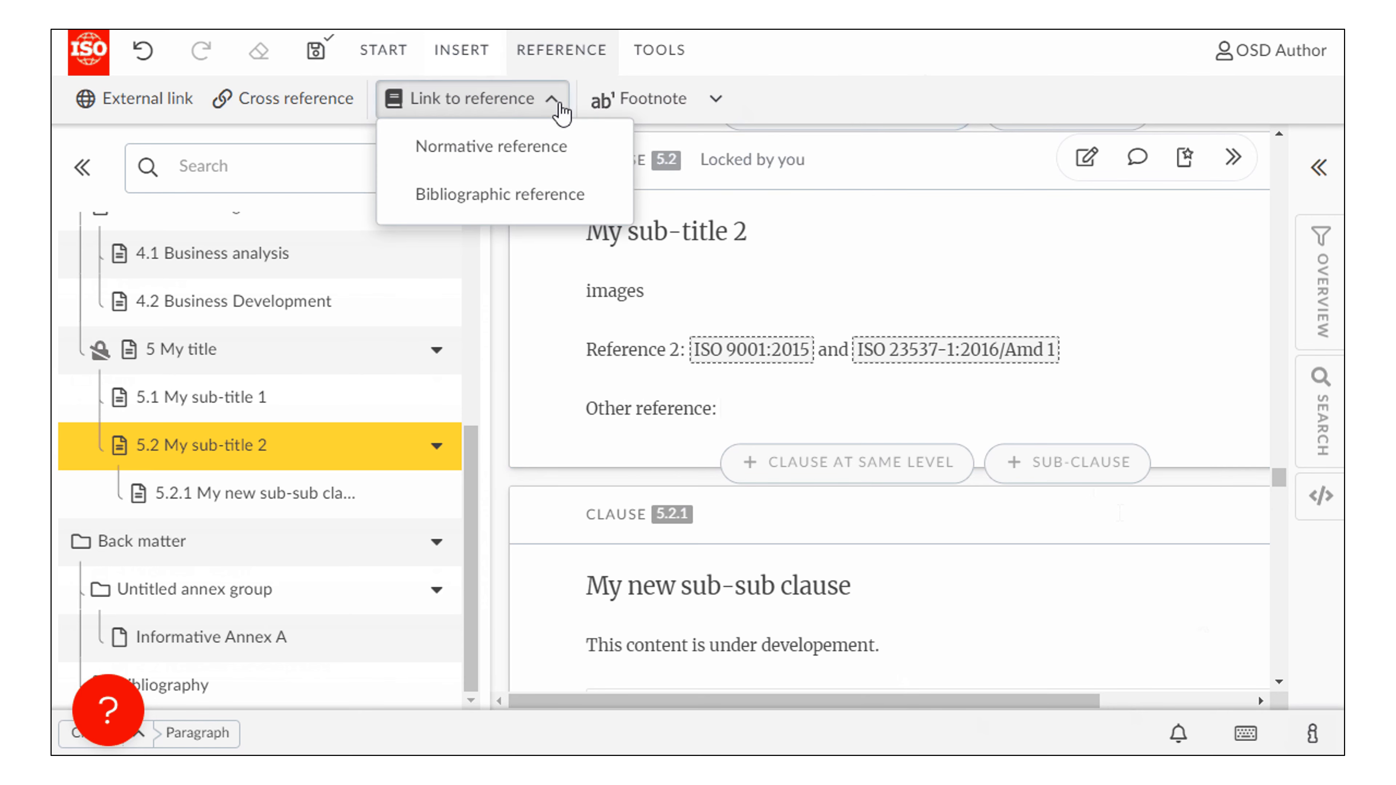
pyautogui.click(576, 154)
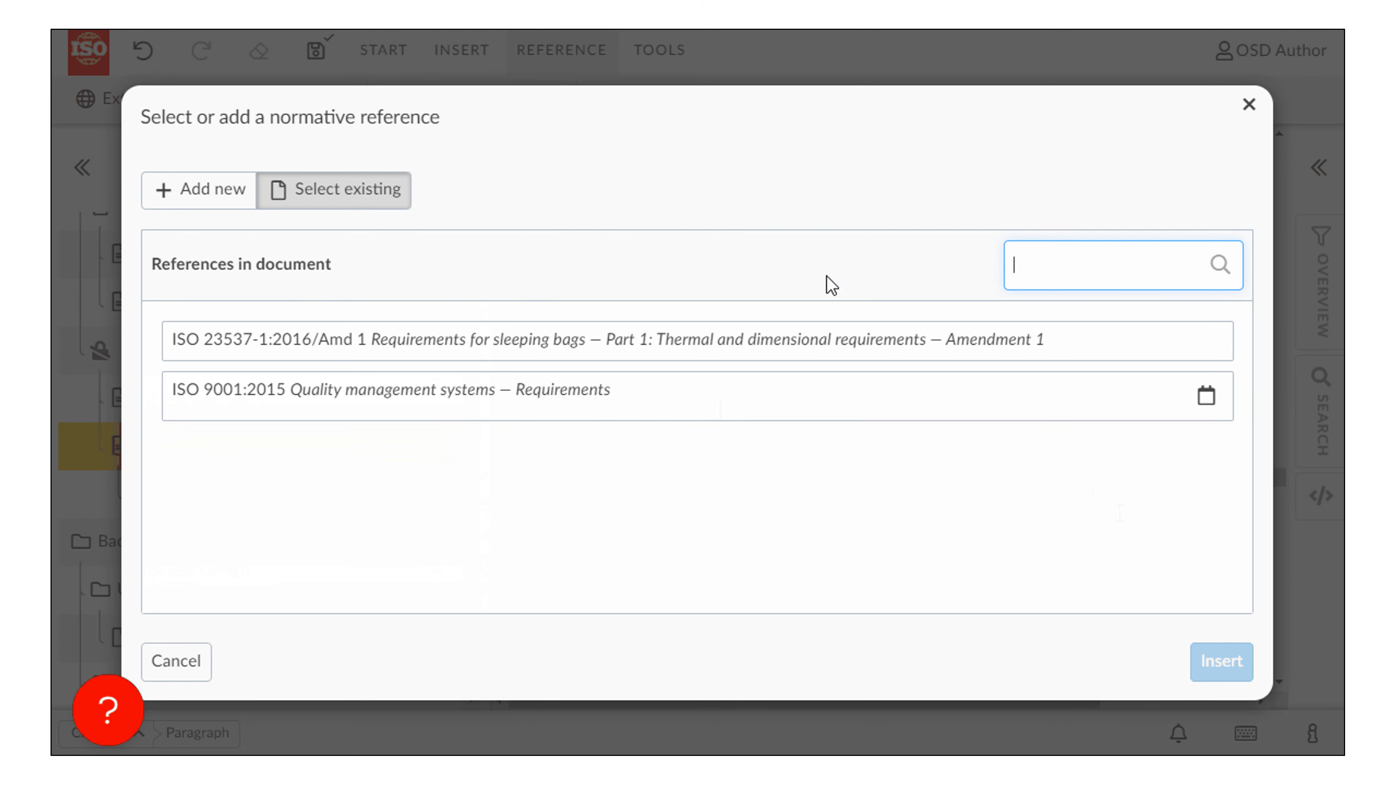
pyautogui.click(206, 187)
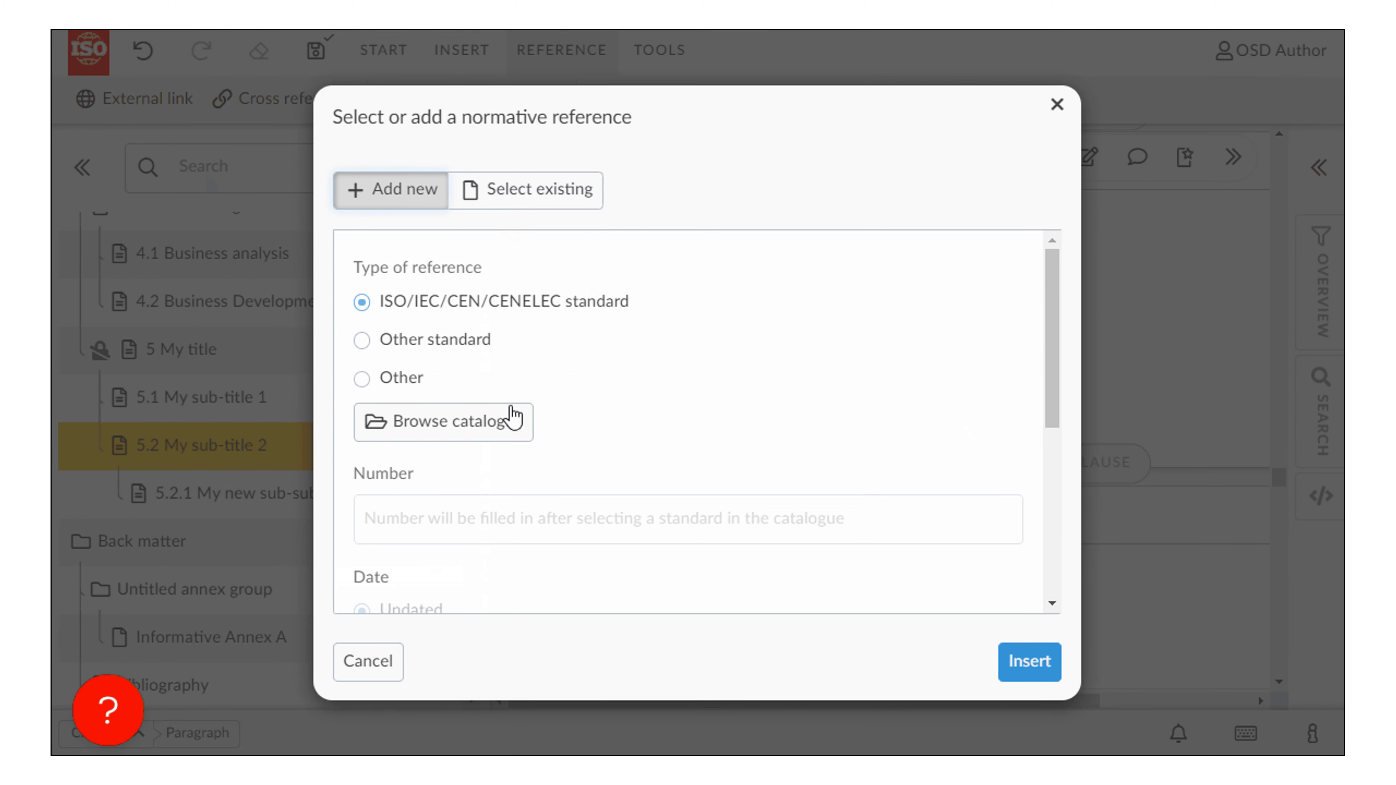
pyautogui.click(437, 343)
pyautogui.click(511, 471)
pyautogui.write('Test1234')
# Title the undated reference "Other Standard" and insert it after "Other reference:".
pyautogui.scroll(-5, 550, 473)
pyautogui.click(550, 434)
pyautogui.write('Other Standard')
pyautogui.doubleClick(620, 570)
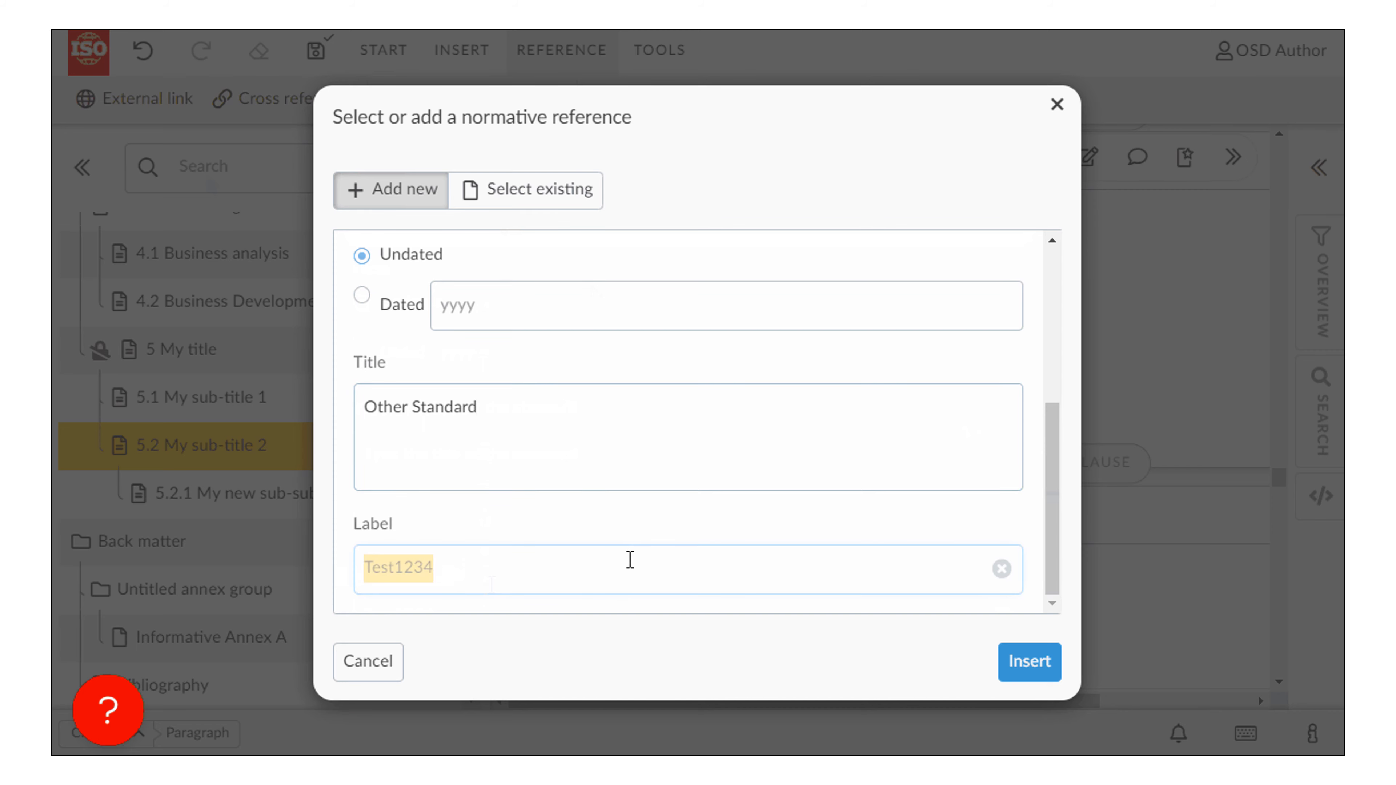
pyautogui.click(1033, 663)
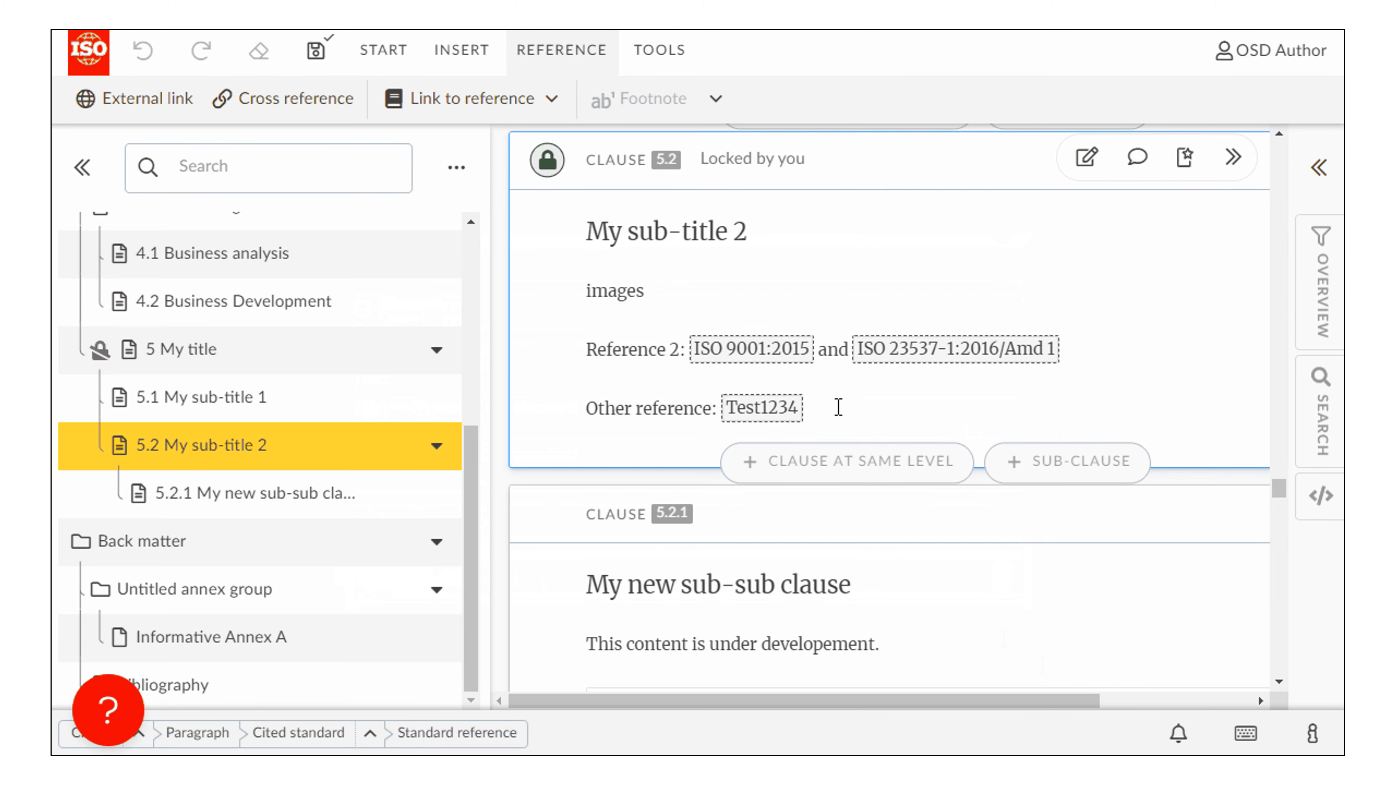
# Add an empty paragraph below the Test1234 line and start a new normative reference of type Other there.
pyautogui.click(838, 408)
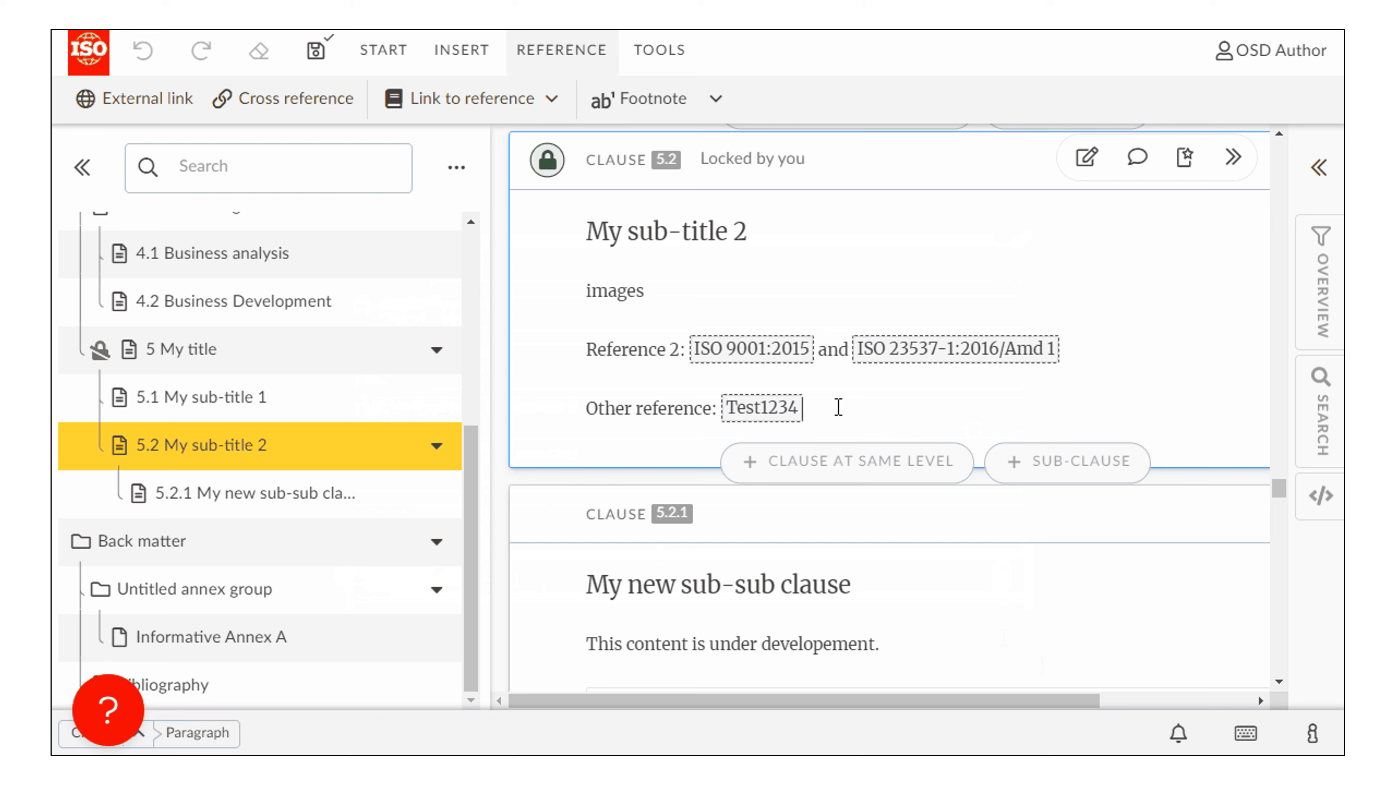
pyautogui.press('Return')
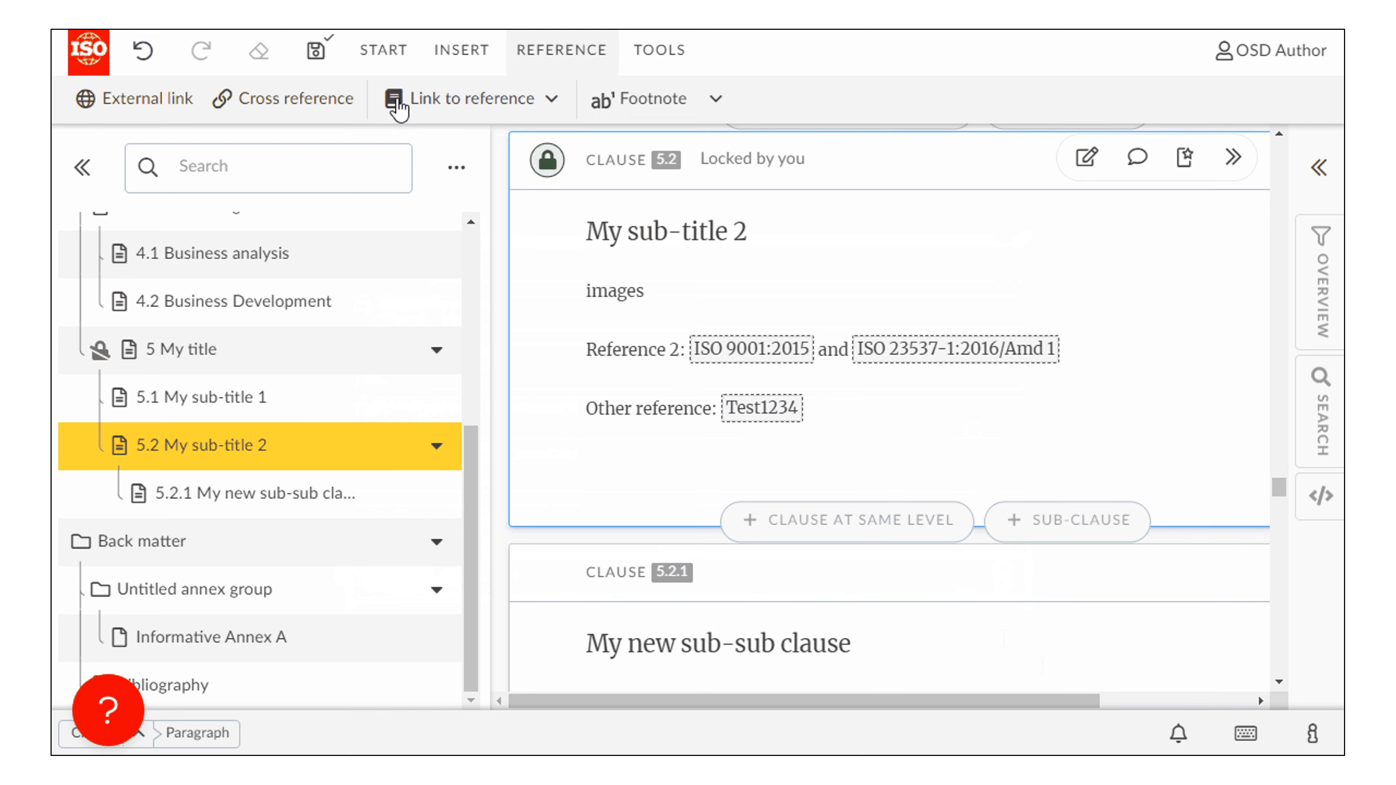
pyautogui.click(551, 100)
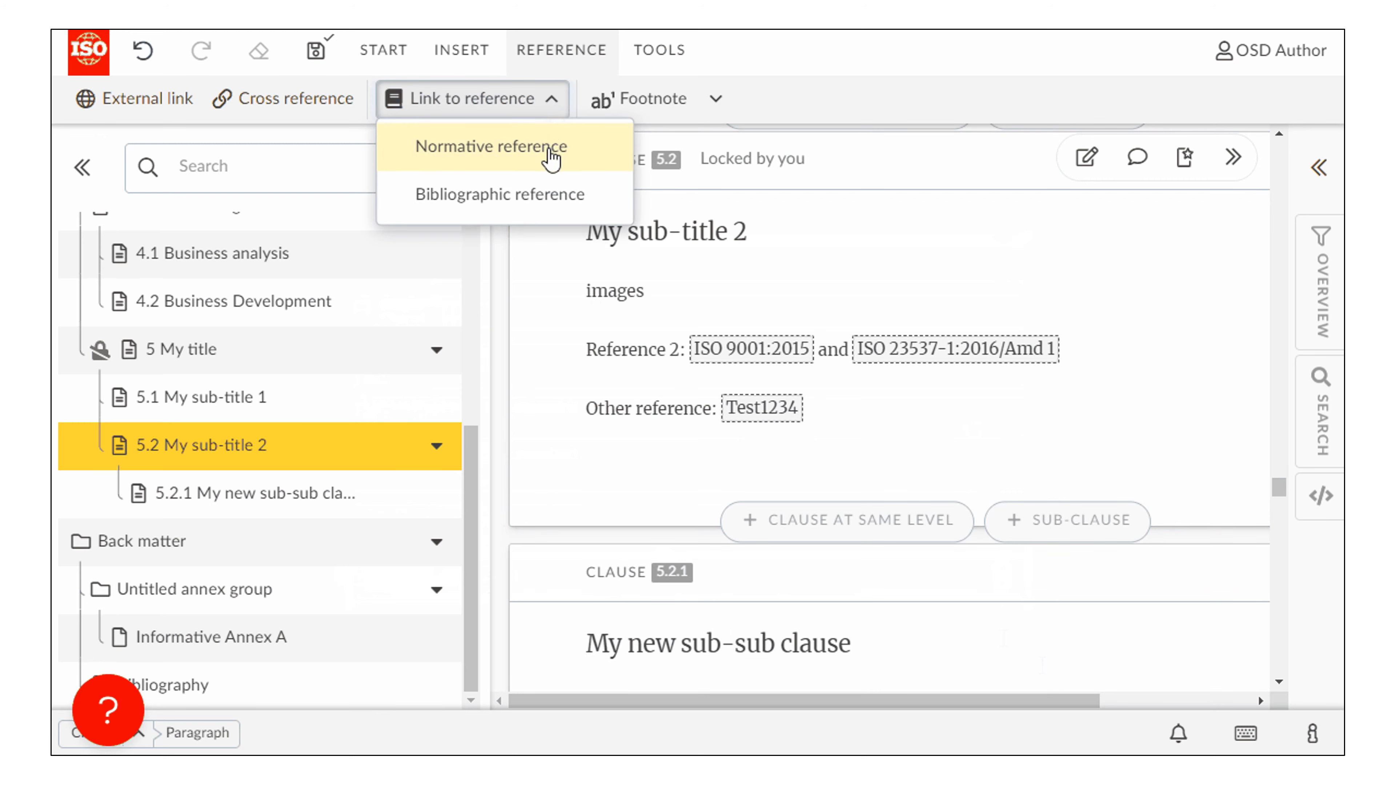
pyautogui.click(552, 159)
pyautogui.click(162, 182)
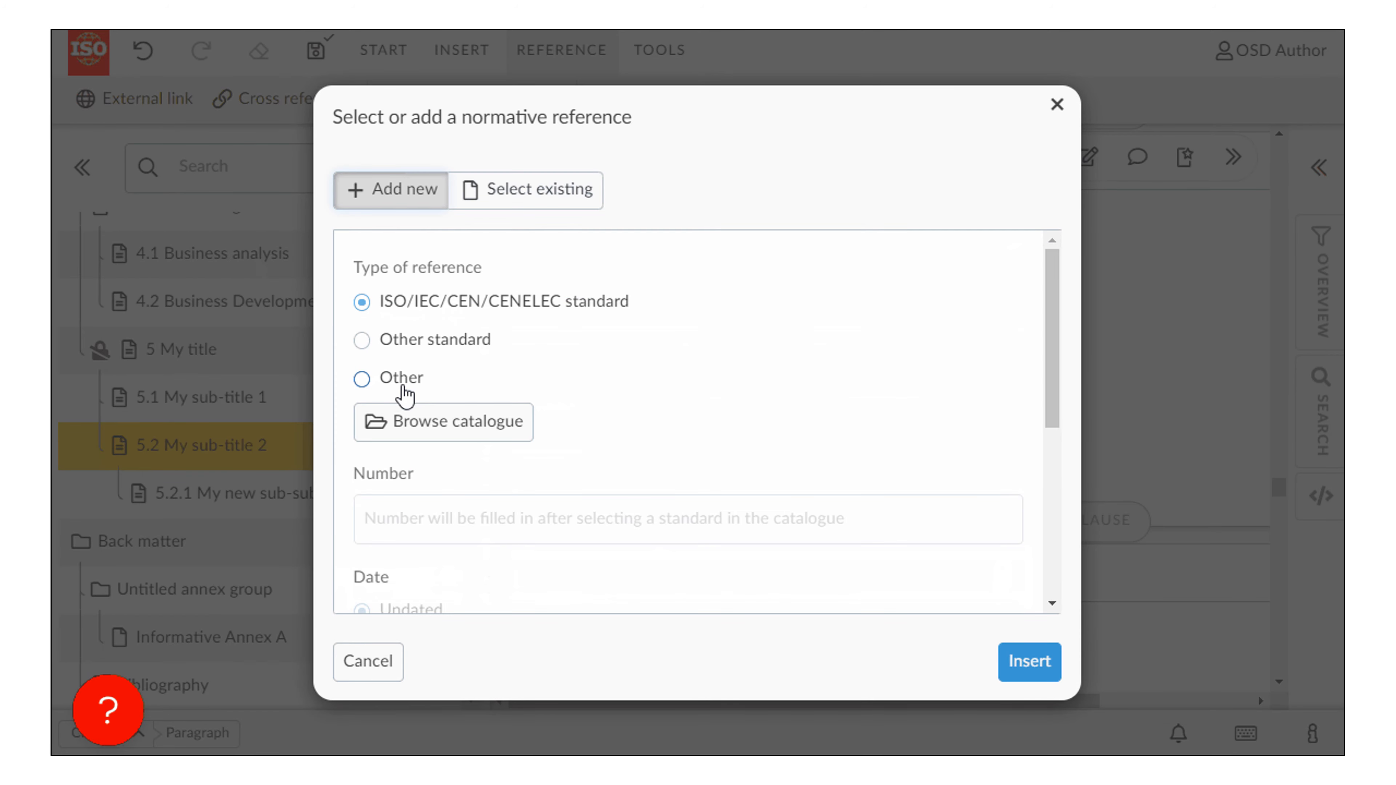
pyautogui.click(406, 395)
# Enter the title "Other Standard 2" and the label "Otherstandard", and insert the reference.
pyautogui.click(531, 478)
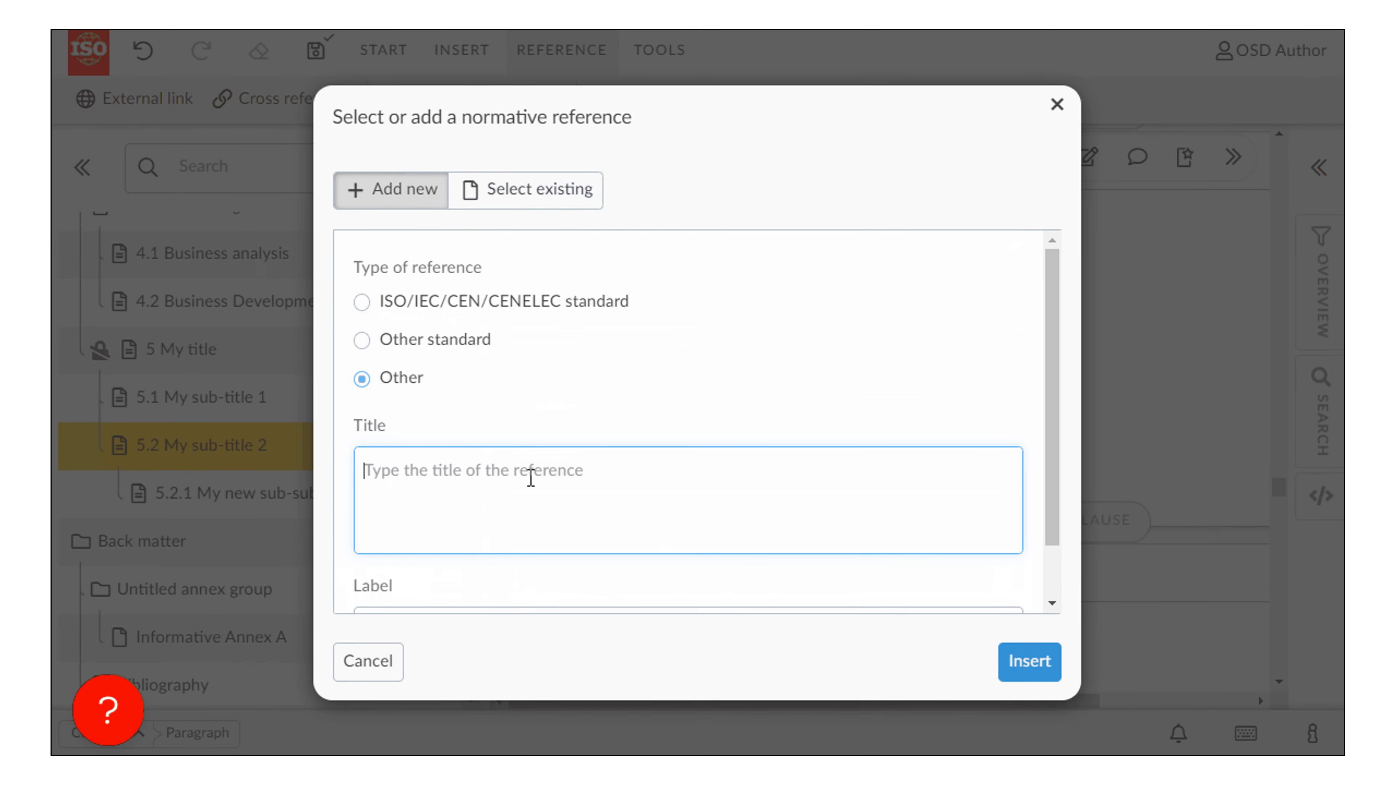
pyautogui.write('Other Sta')
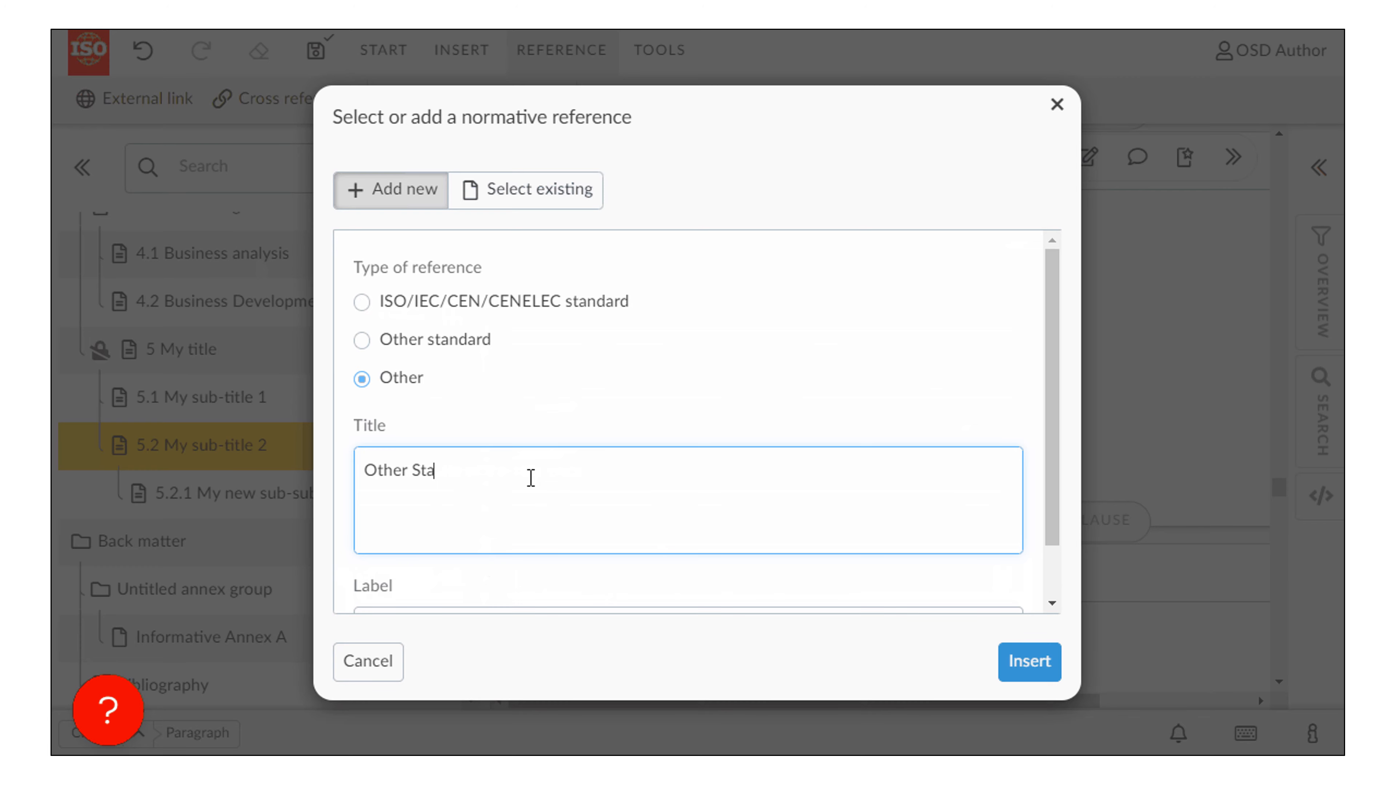
pyautogui.write('ndard 2')
pyautogui.scroll(-1, 530, 477)
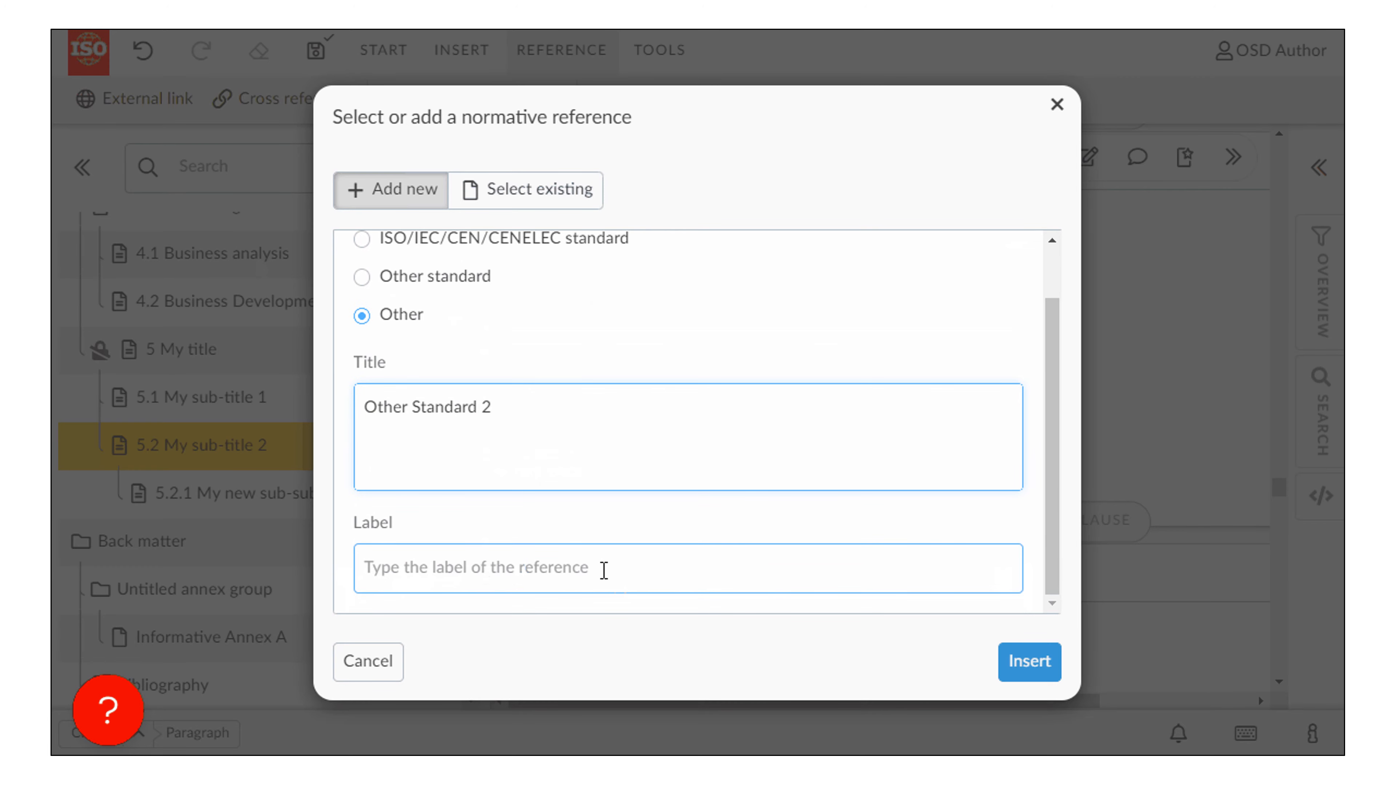
pyautogui.click(604, 570)
pyautogui.write('Otherstandard')
pyautogui.click(1019, 659)
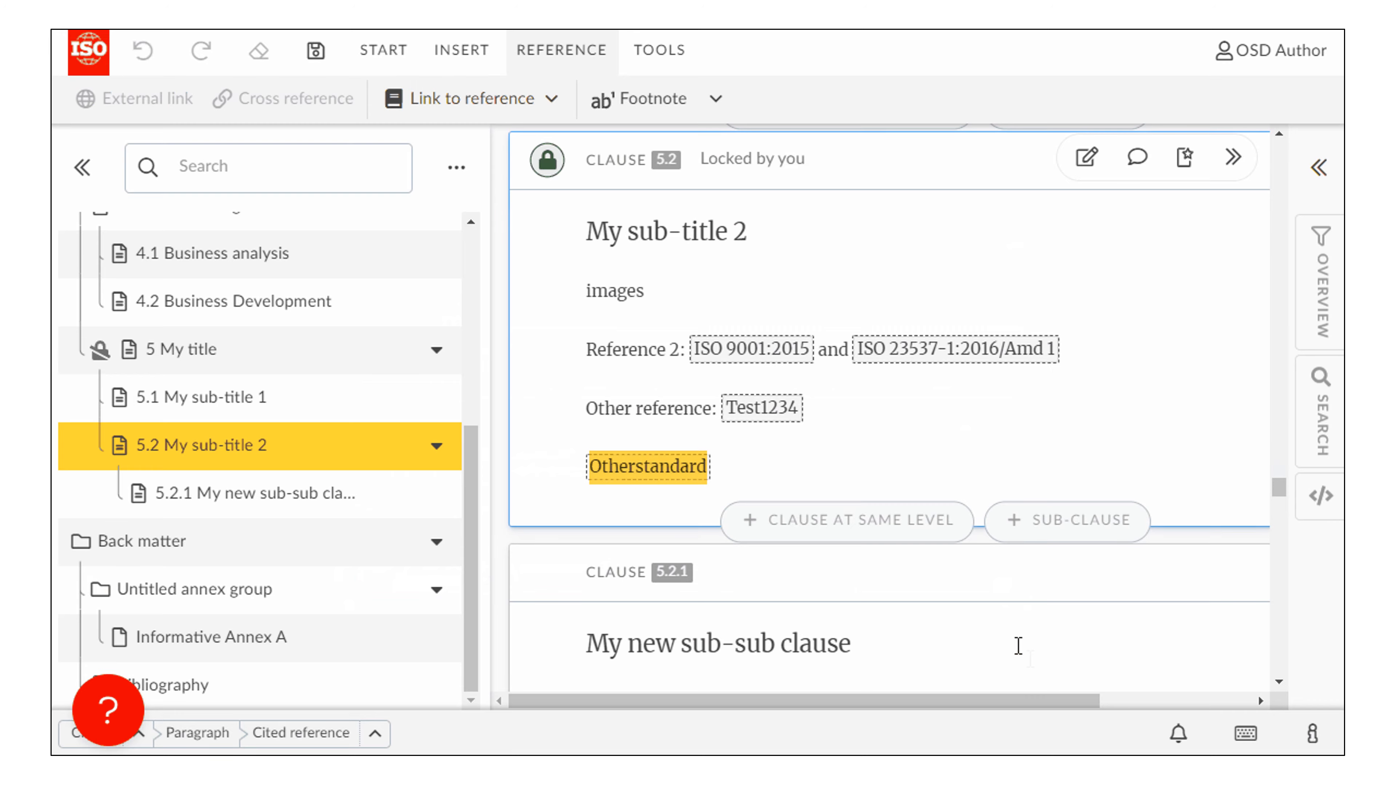
# Review the reference list in clause 2 Normative references.
pyautogui.scroll(3, 458, 428)
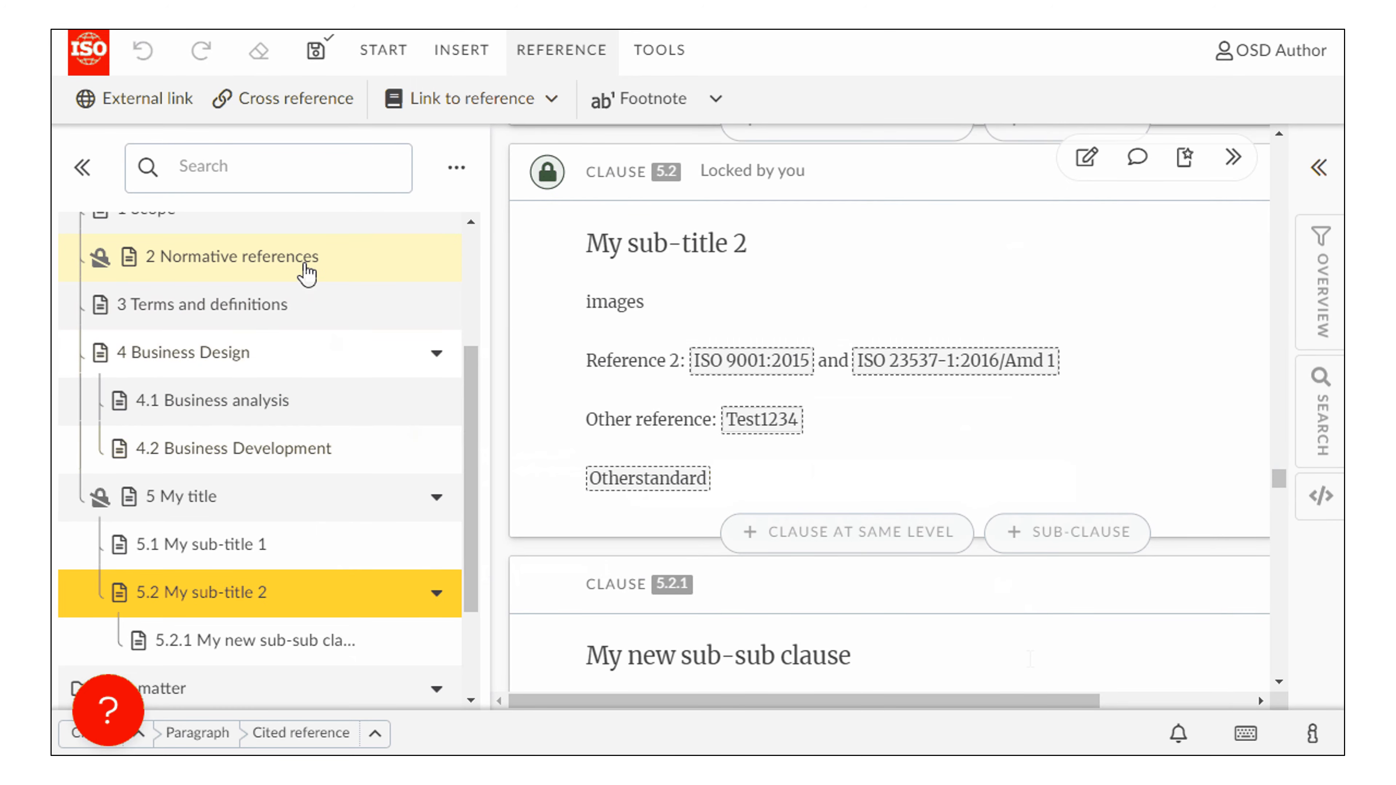
pyautogui.click(308, 273)
pyautogui.scroll(-3, 933, 499)
pyautogui.scroll(-2, 933, 500)
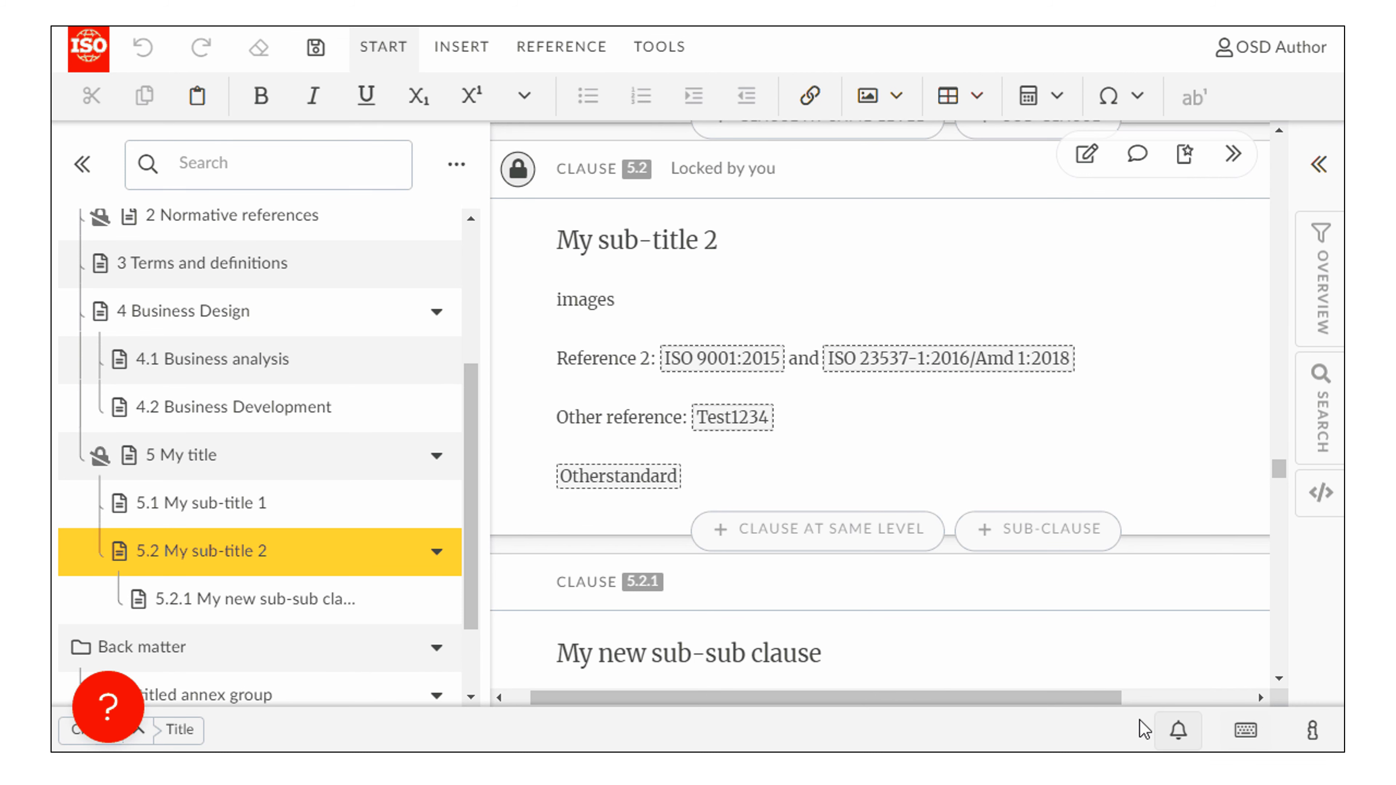
# Return to clause 2 Normative references, collapse the document outline, and check whether the catalogue references can be edited.
pyautogui.moveTo(572, 474)
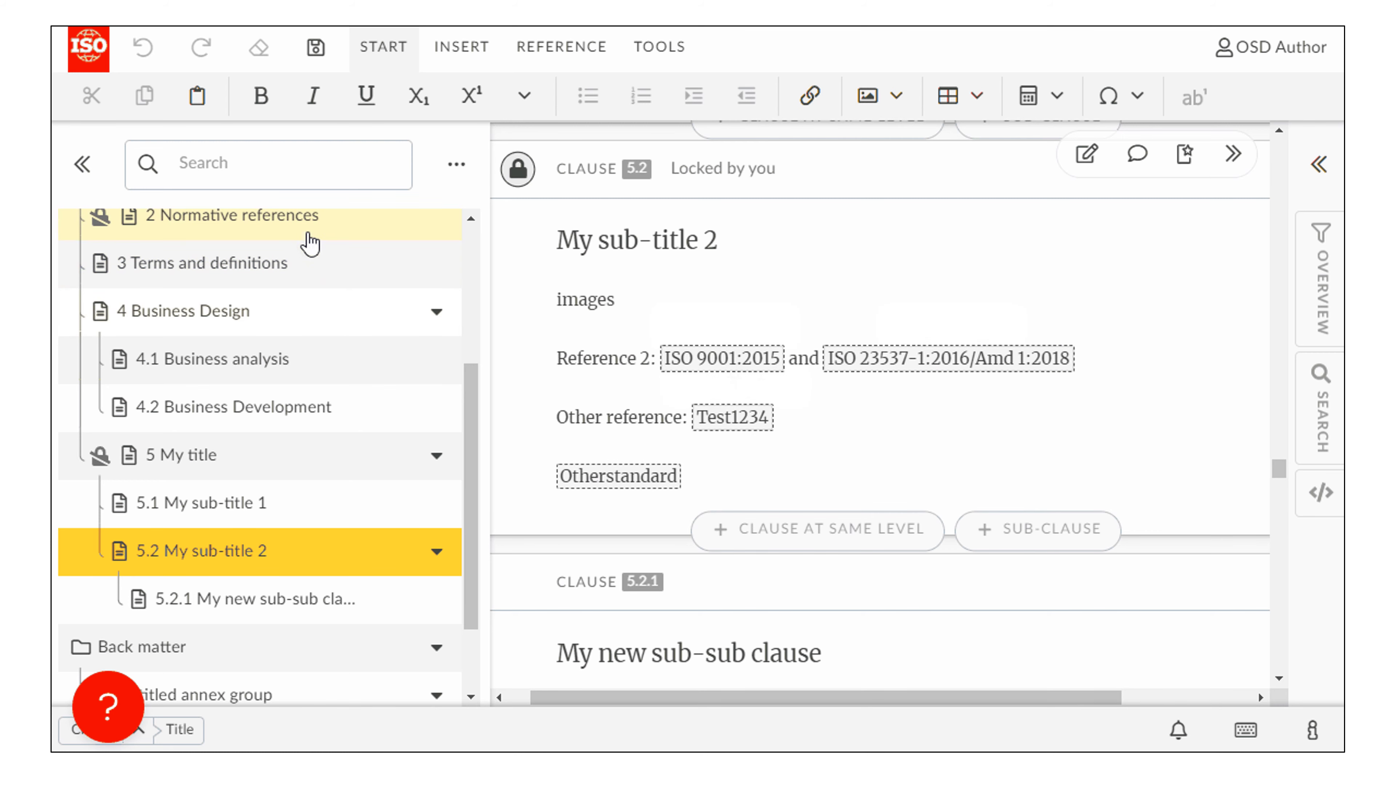
pyautogui.scroll(2, 310, 242)
pyautogui.click(304, 330)
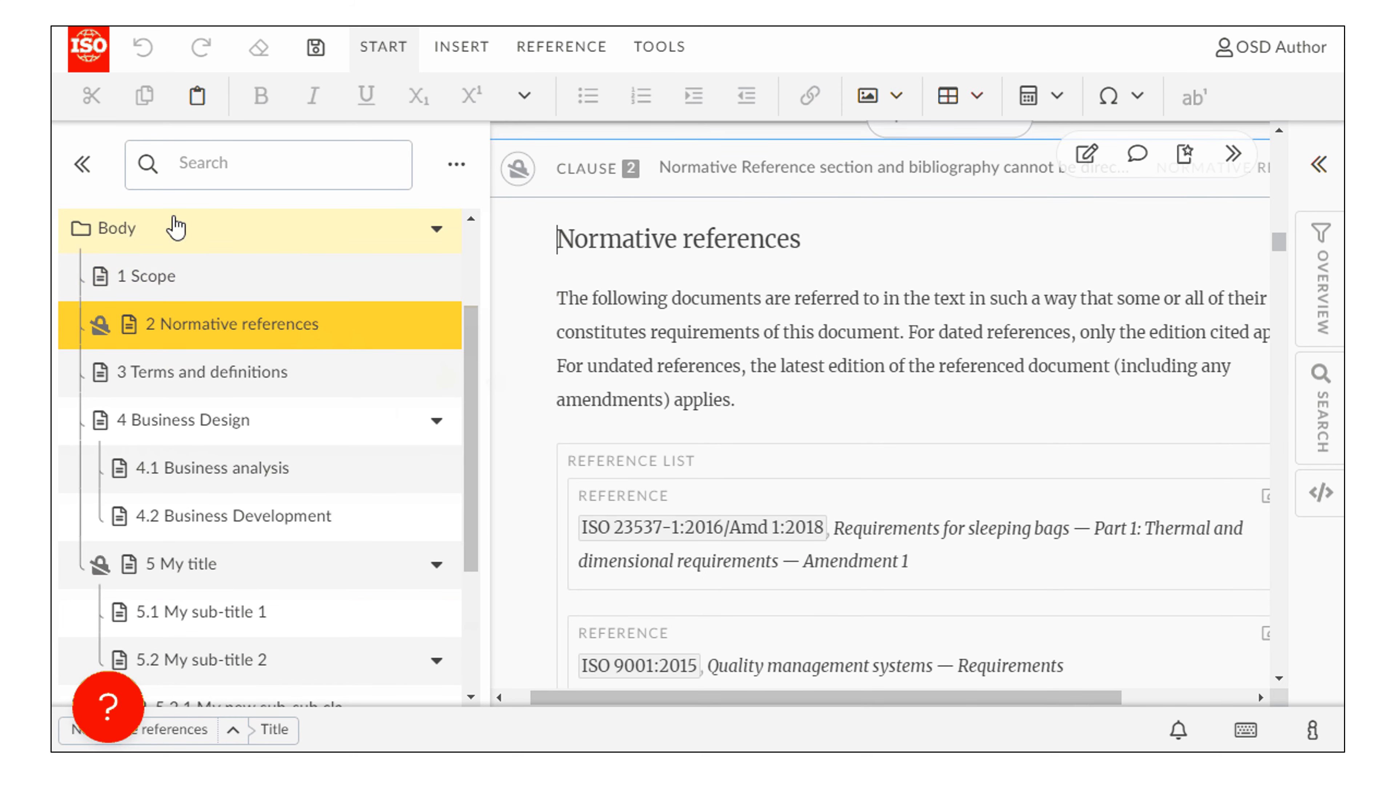
pyautogui.click(83, 164)
pyautogui.scroll(-4, 781, 600)
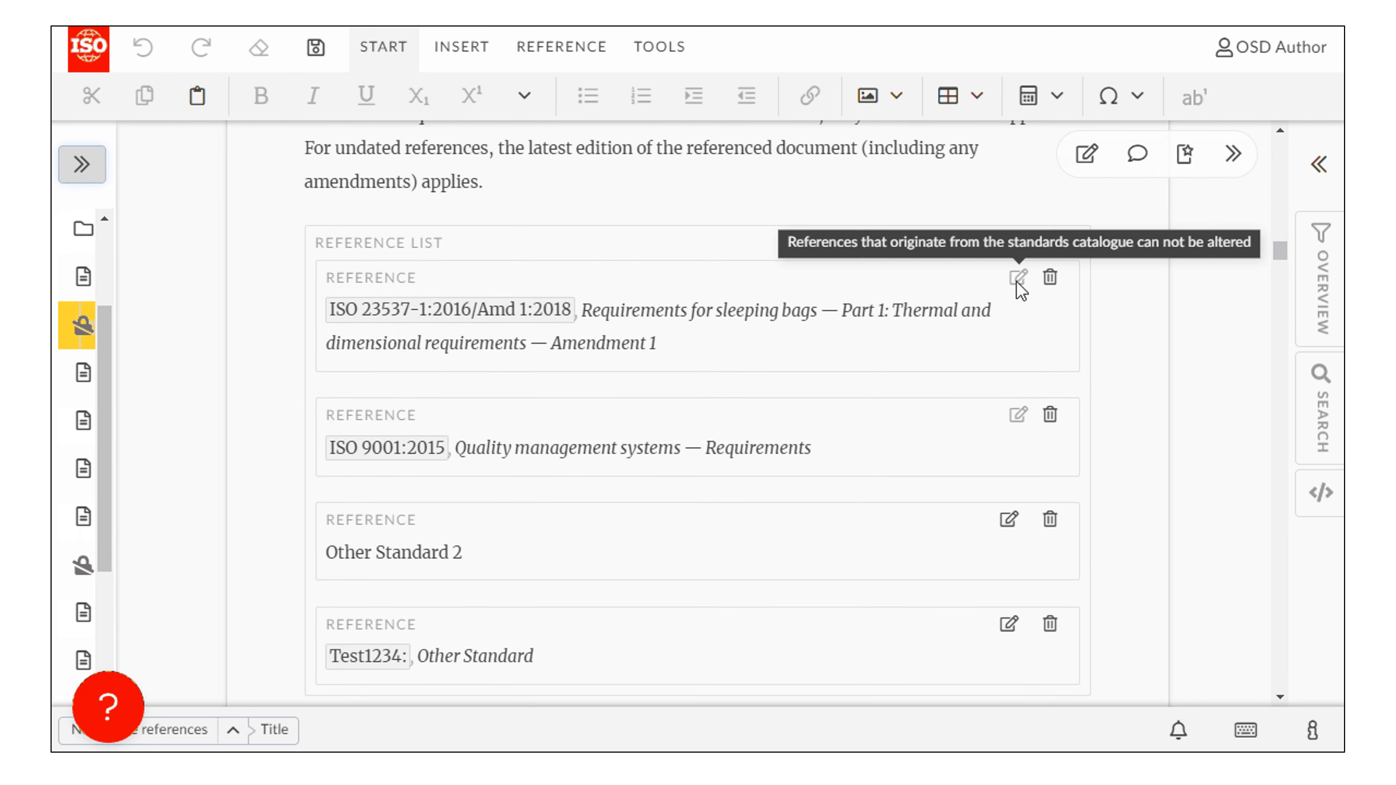
pyautogui.click(1022, 415)
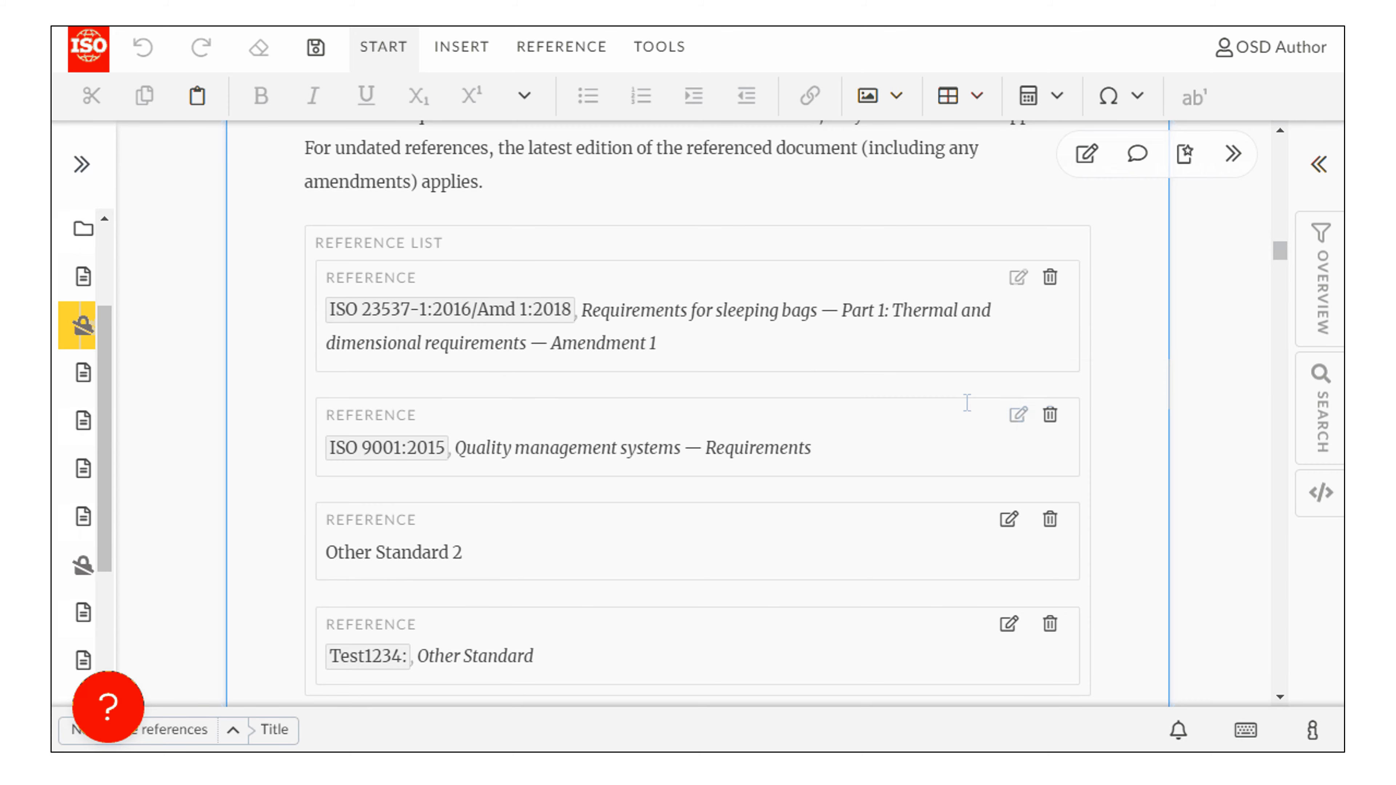
# Restore the outline and replace the ISO 23537-1 reference in clause 5.2 with the catalogue standard ISO 15830-4:2005.
pyautogui.click(82, 165)
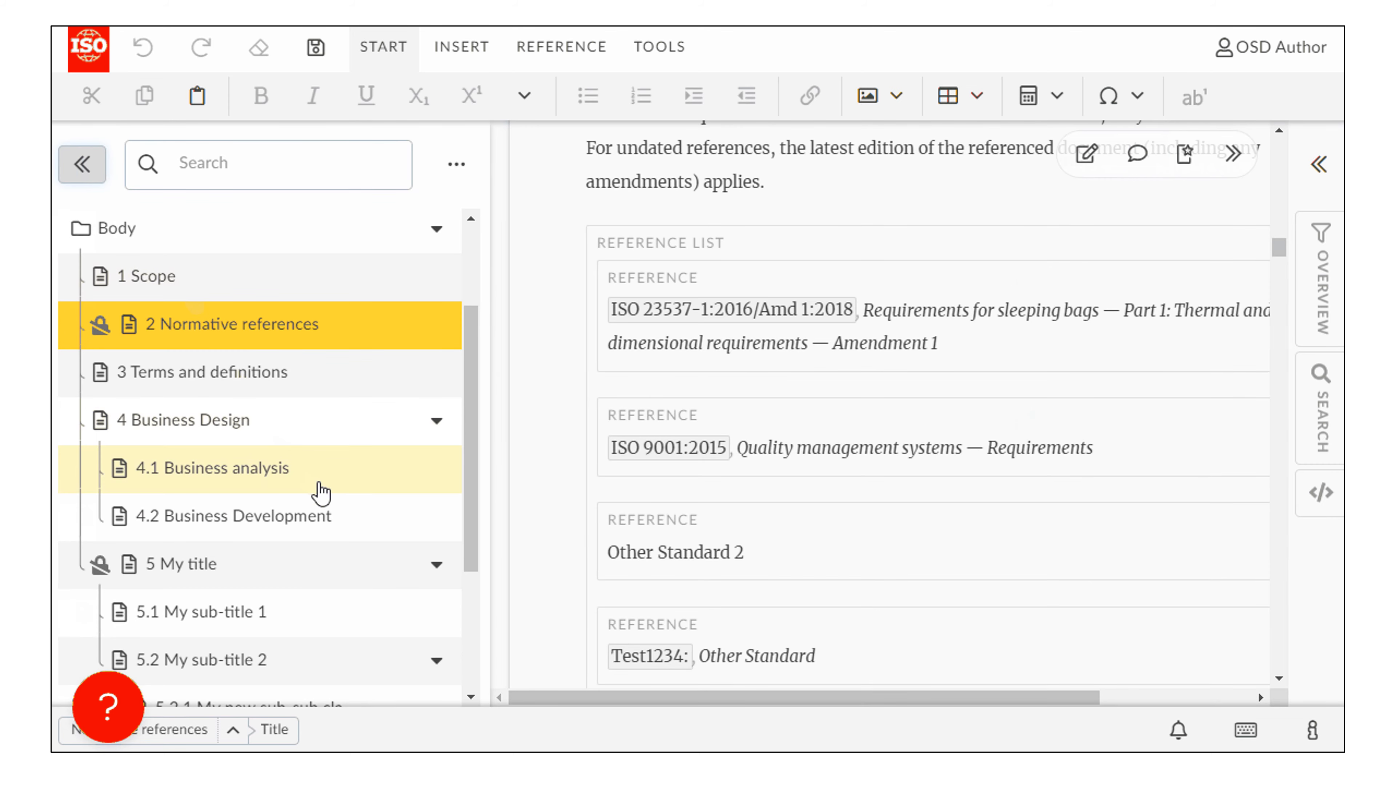
pyautogui.scroll(-4, 328, 484)
pyautogui.click(271, 450)
pyautogui.click(454, 418)
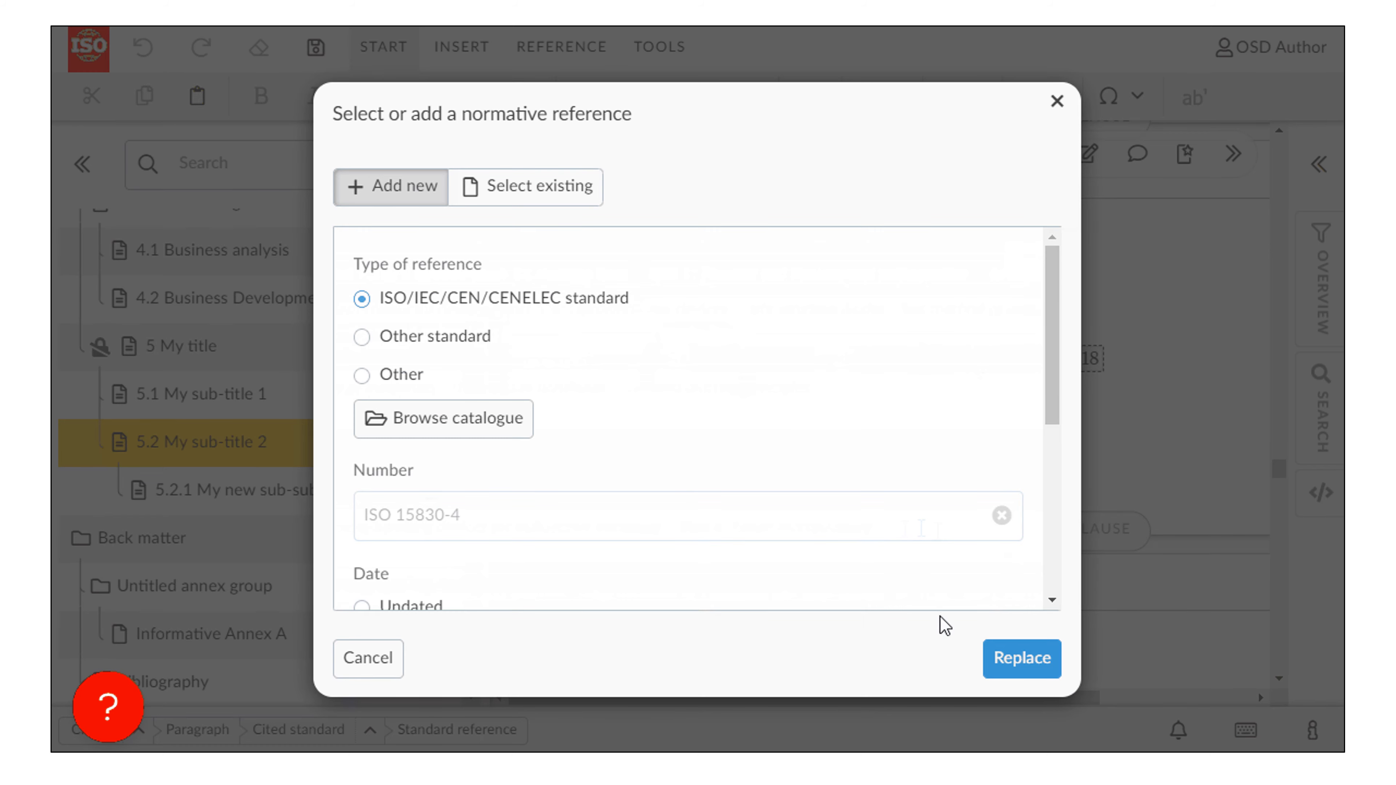
pyautogui.scroll(-3, 922, 597)
pyautogui.click(989, 659)
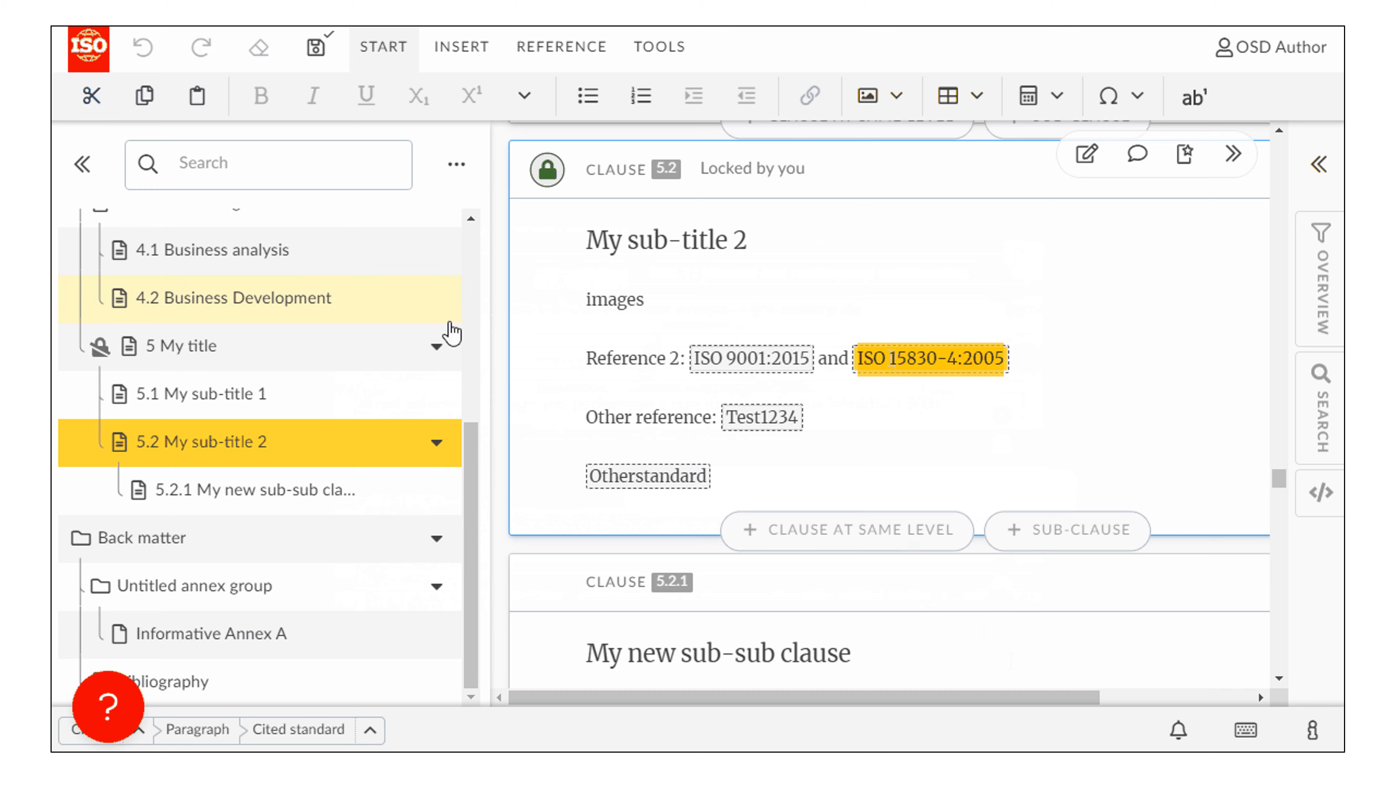
# Examine the clause 2 reference list for the replacement ISO 15830-4:2005 entry, with the outline collapsed.
pyautogui.scroll(4, 433, 331)
pyautogui.click(359, 331)
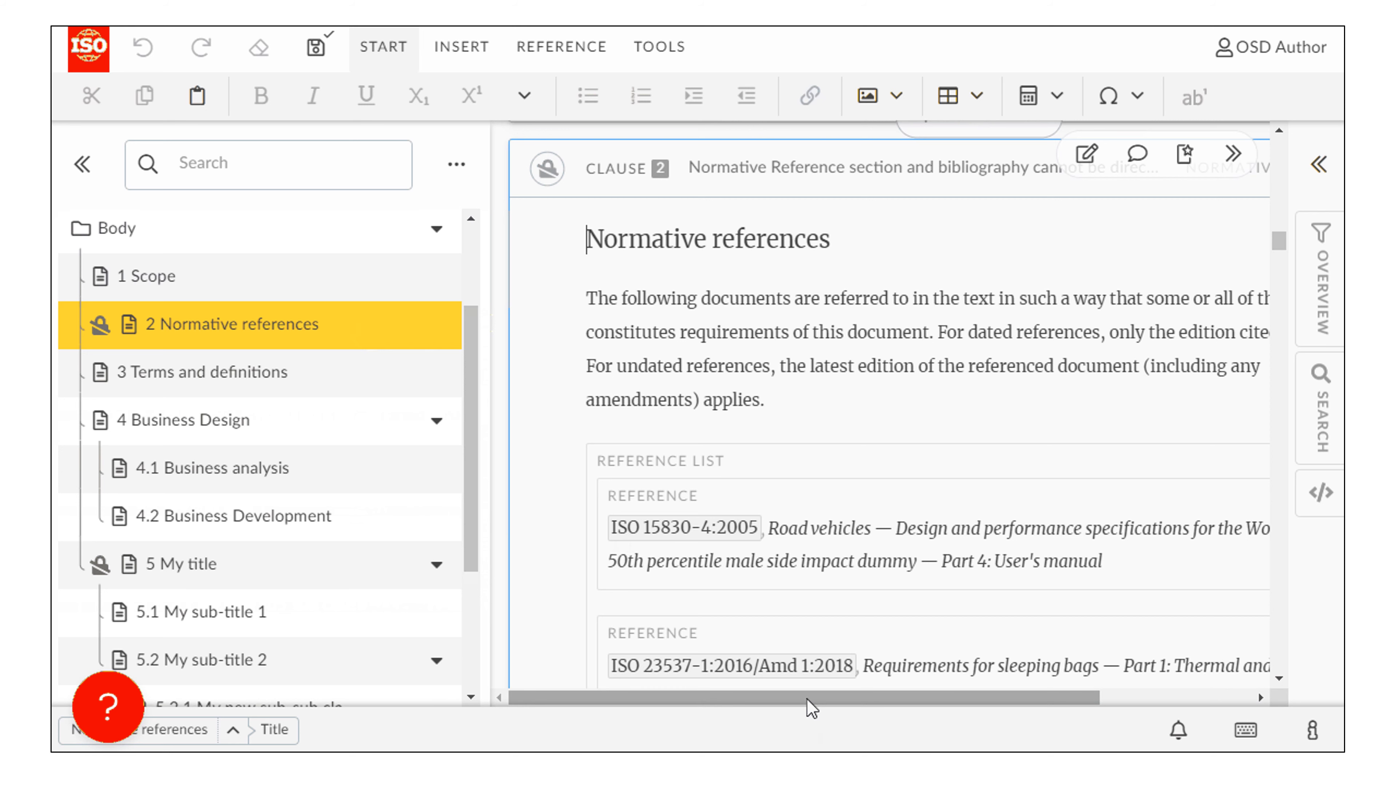
pyautogui.moveTo(639, 697); pyautogui.dragTo(908, 734)
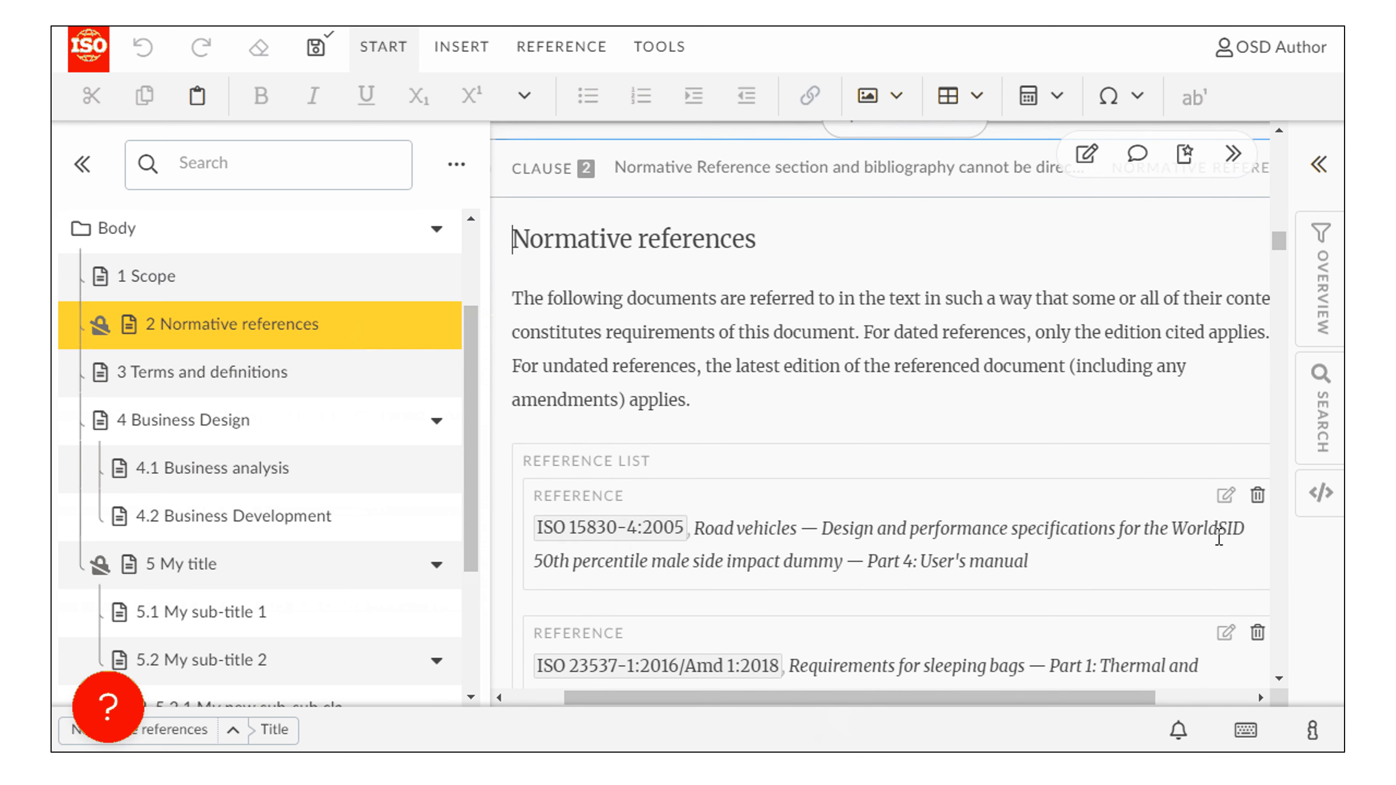
pyautogui.click(81, 164)
pyautogui.scroll(-10, 880, 440)
# Change the title of the Test1234 normative reference to "Other Standard reference 1234", save it, and check its list entry.
pyautogui.click(1019, 440)
pyautogui.click(645, 507)
pyautogui.write('Other Standard refere')
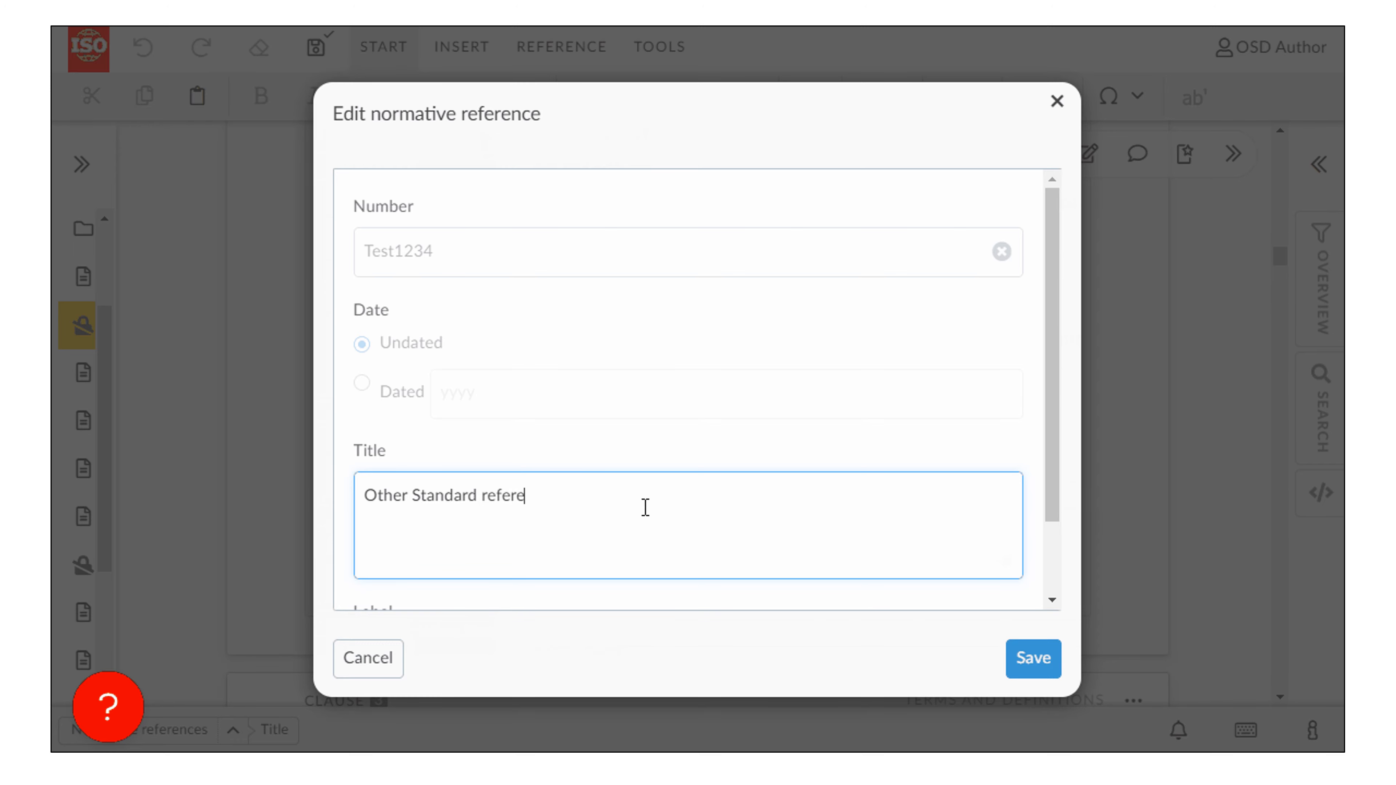
pyautogui.write('nce 1234')
pyautogui.scroll(-2, 618, 503)
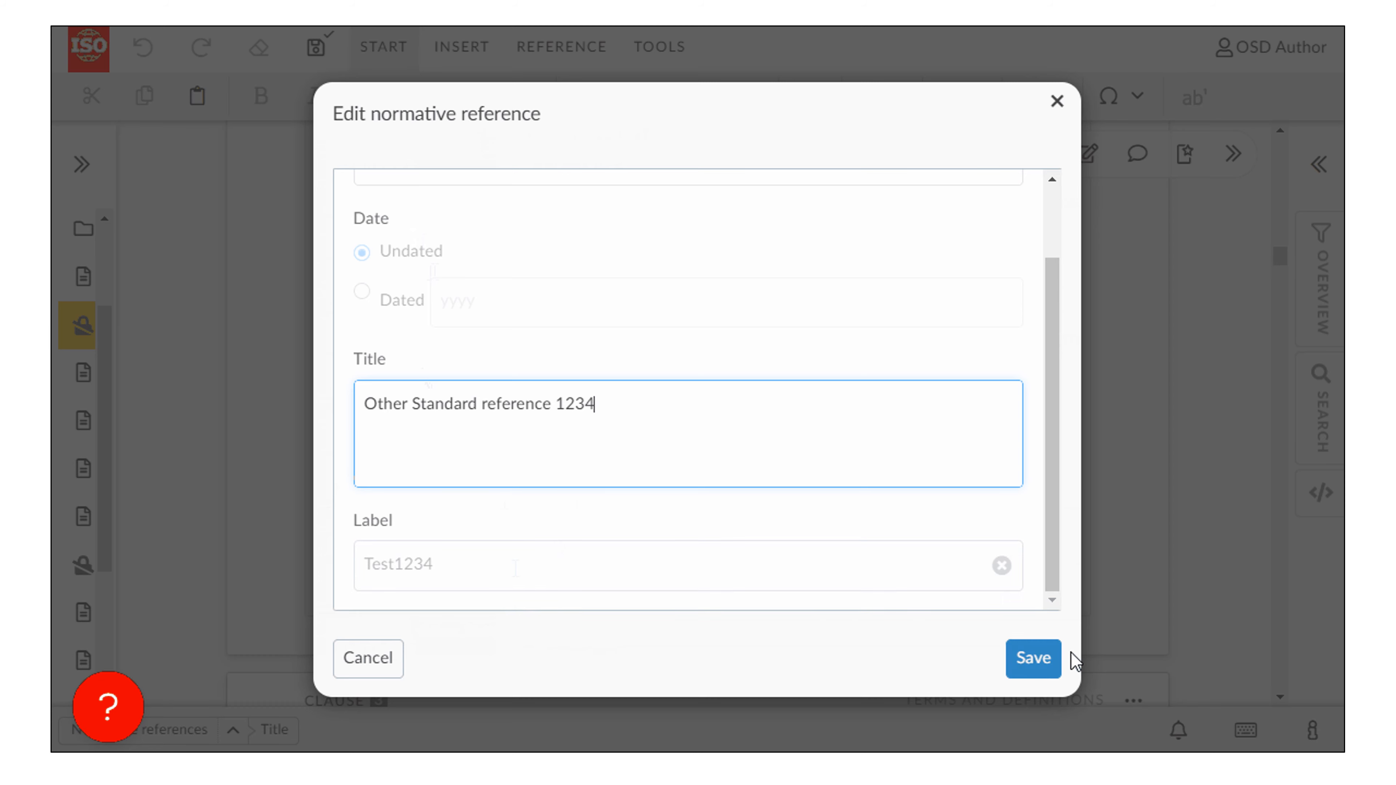
pyautogui.click(1034, 657)
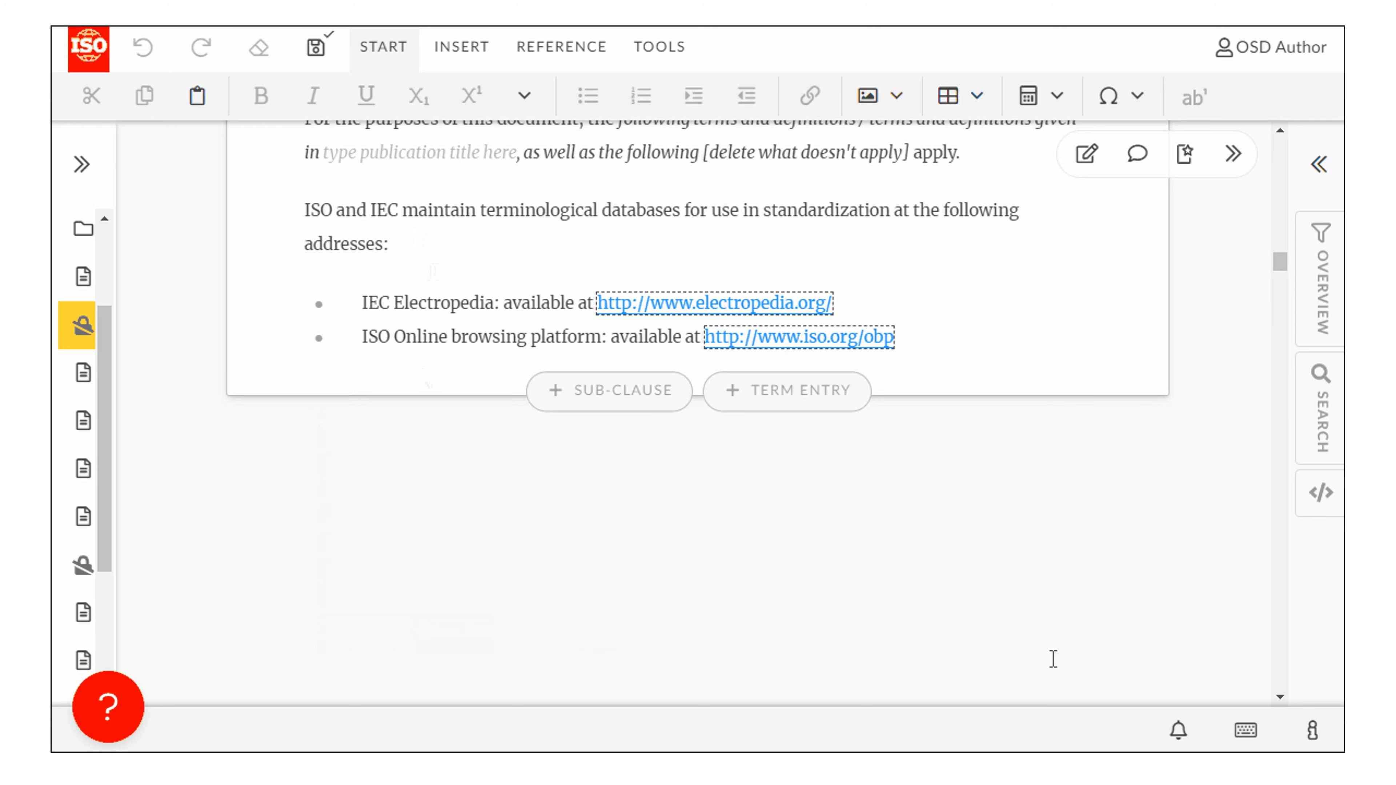
pyautogui.scroll(-2, 935, 605)
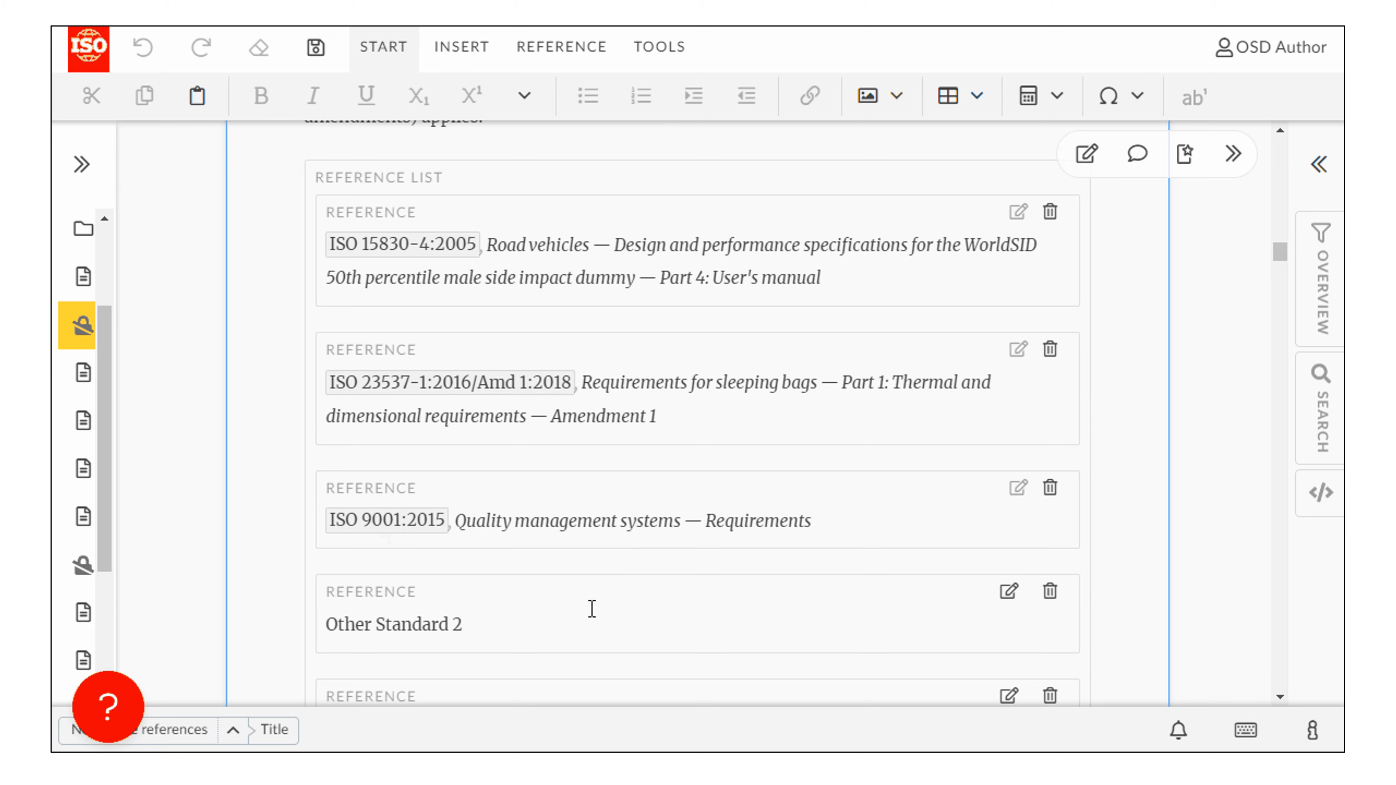
pyautogui.scroll(-2, 593, 605)
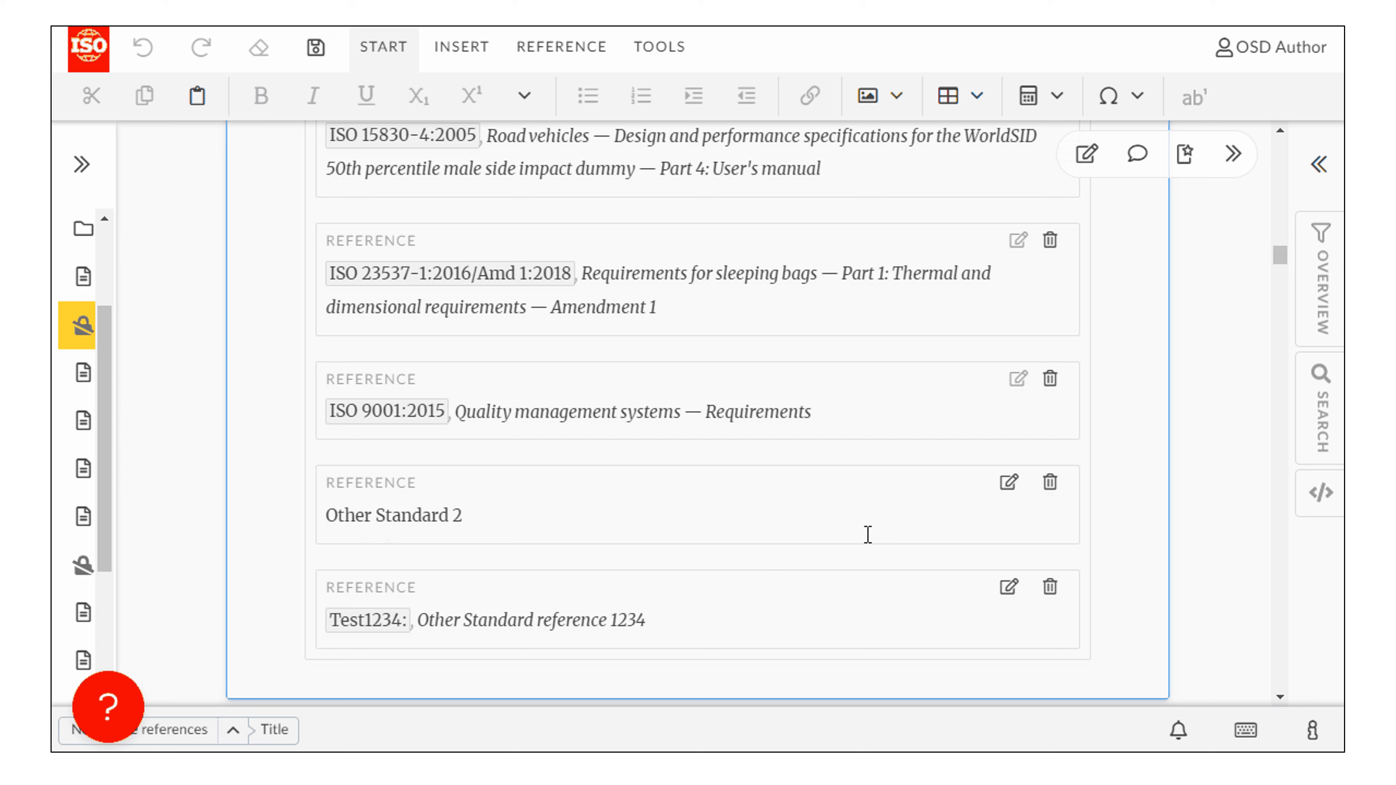
# Change the title of the "Other Standard 2" normative reference to "Other reference" and save it.
pyautogui.click(1010, 483)
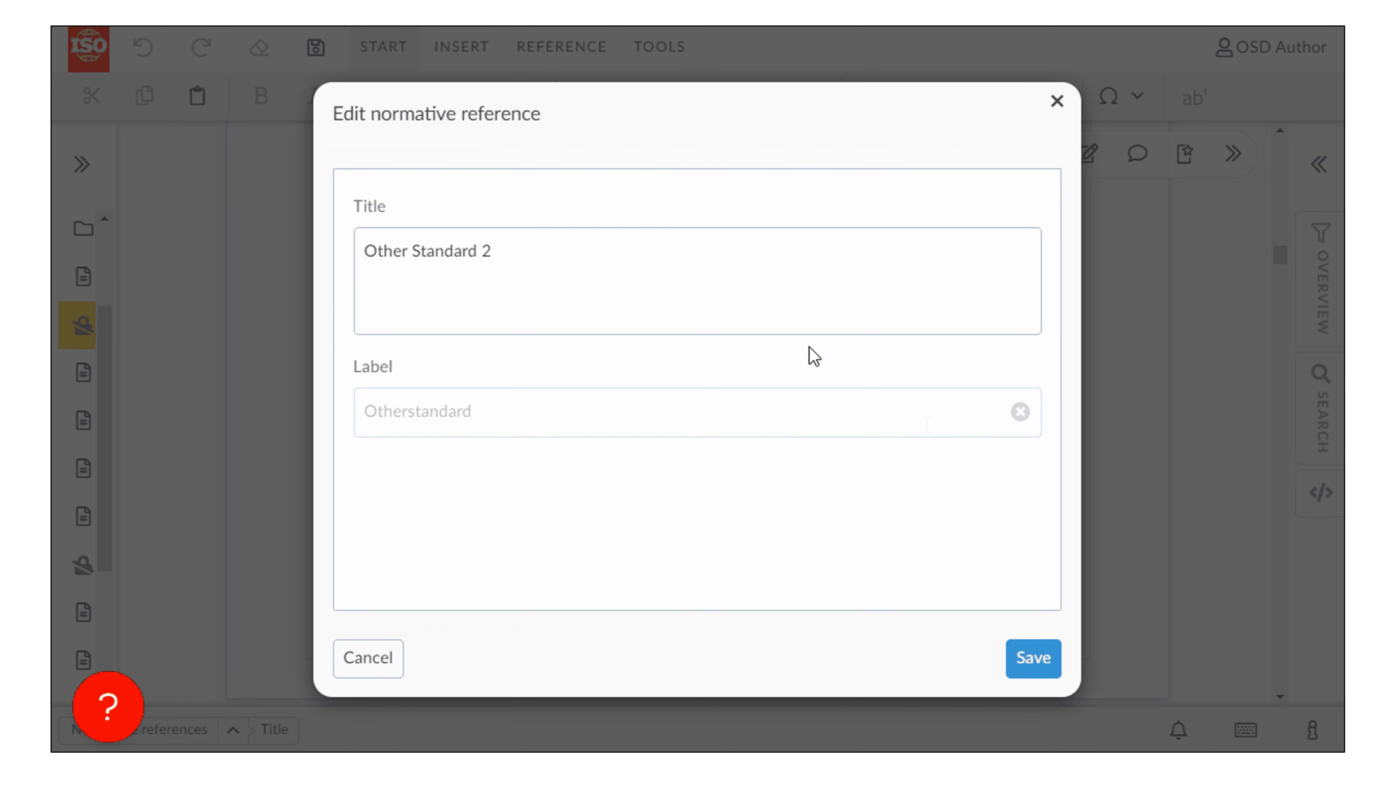
pyautogui.click(609, 234)
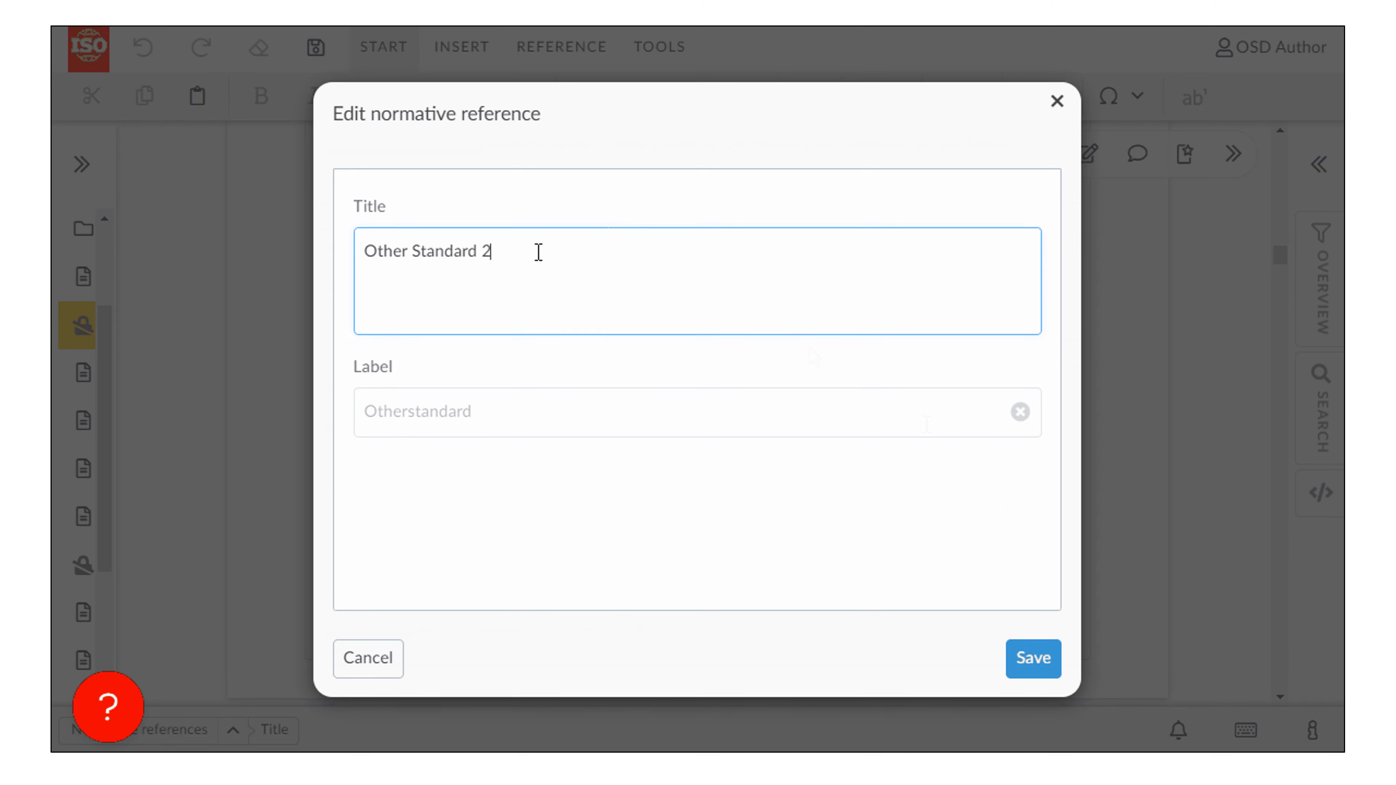
pyautogui.doubleClick(444, 248)
pyautogui.write('refer')
pyautogui.write('ence')
pyautogui.press('Delete')
pyautogui.click(1034, 659)
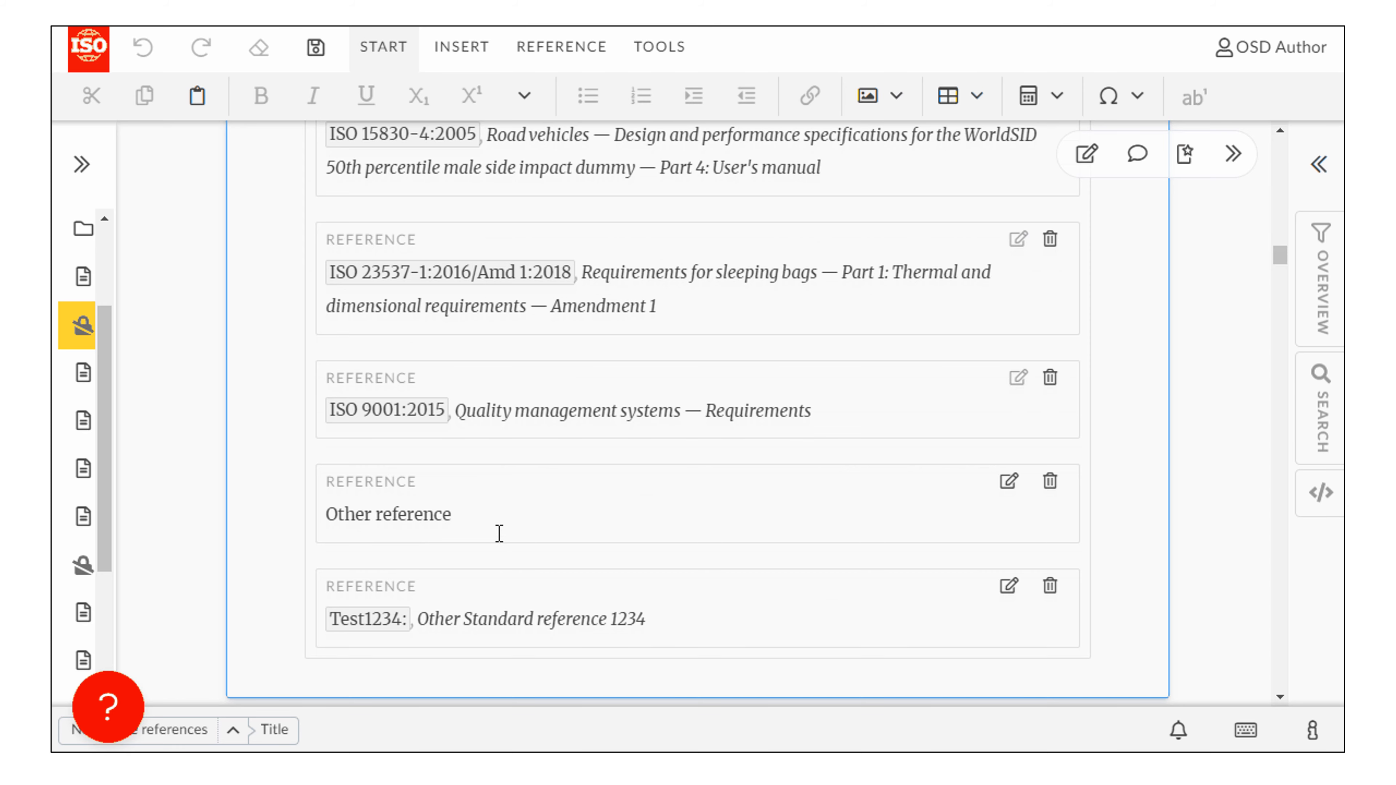
# Delete the ISO 23537-1:2016/Amd 1:2018 entry from the clause 2 reference list and check the remaining entries.
pyautogui.scroll(1, 499, 533)
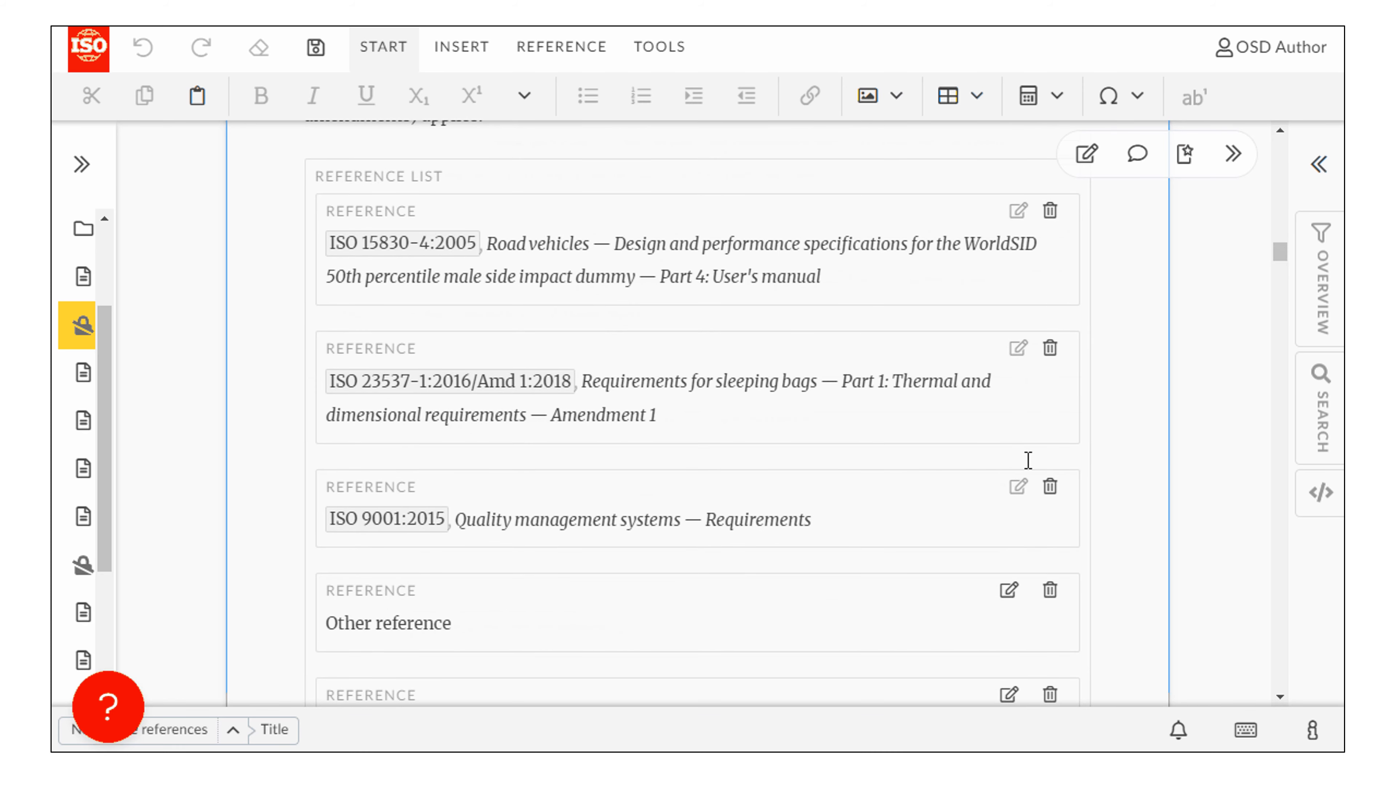
pyautogui.click(1050, 350)
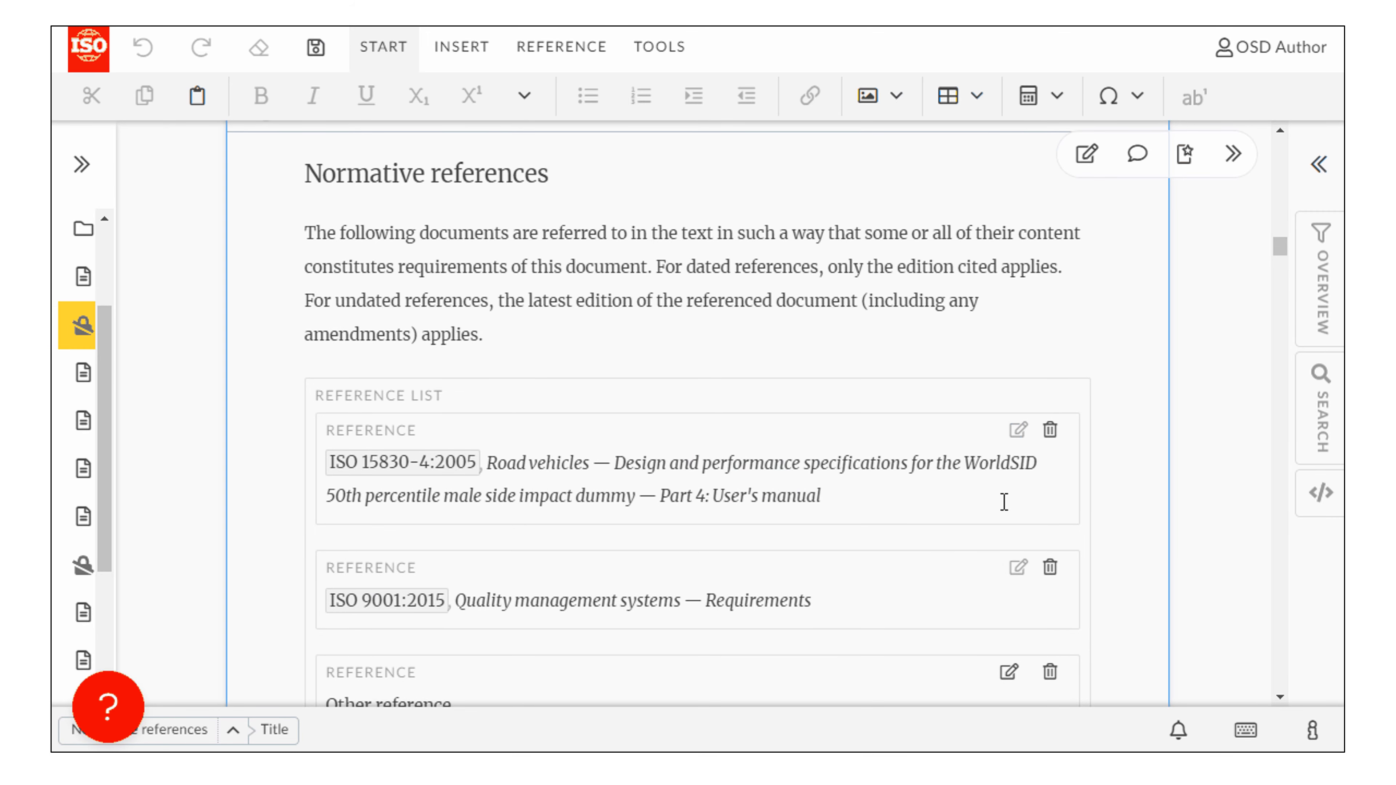
pyautogui.scroll(-2, 1004, 501)
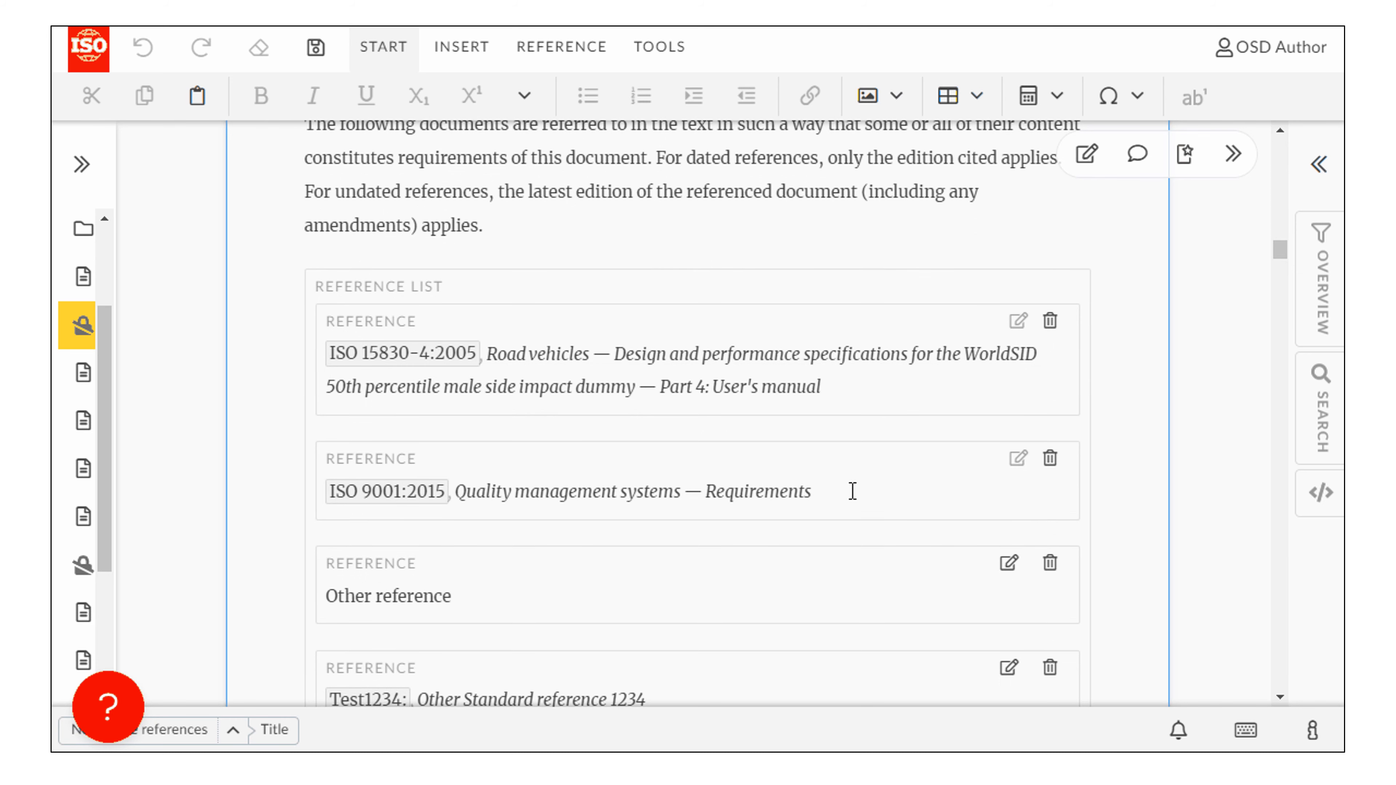
pyautogui.scroll(-2, 853, 491)
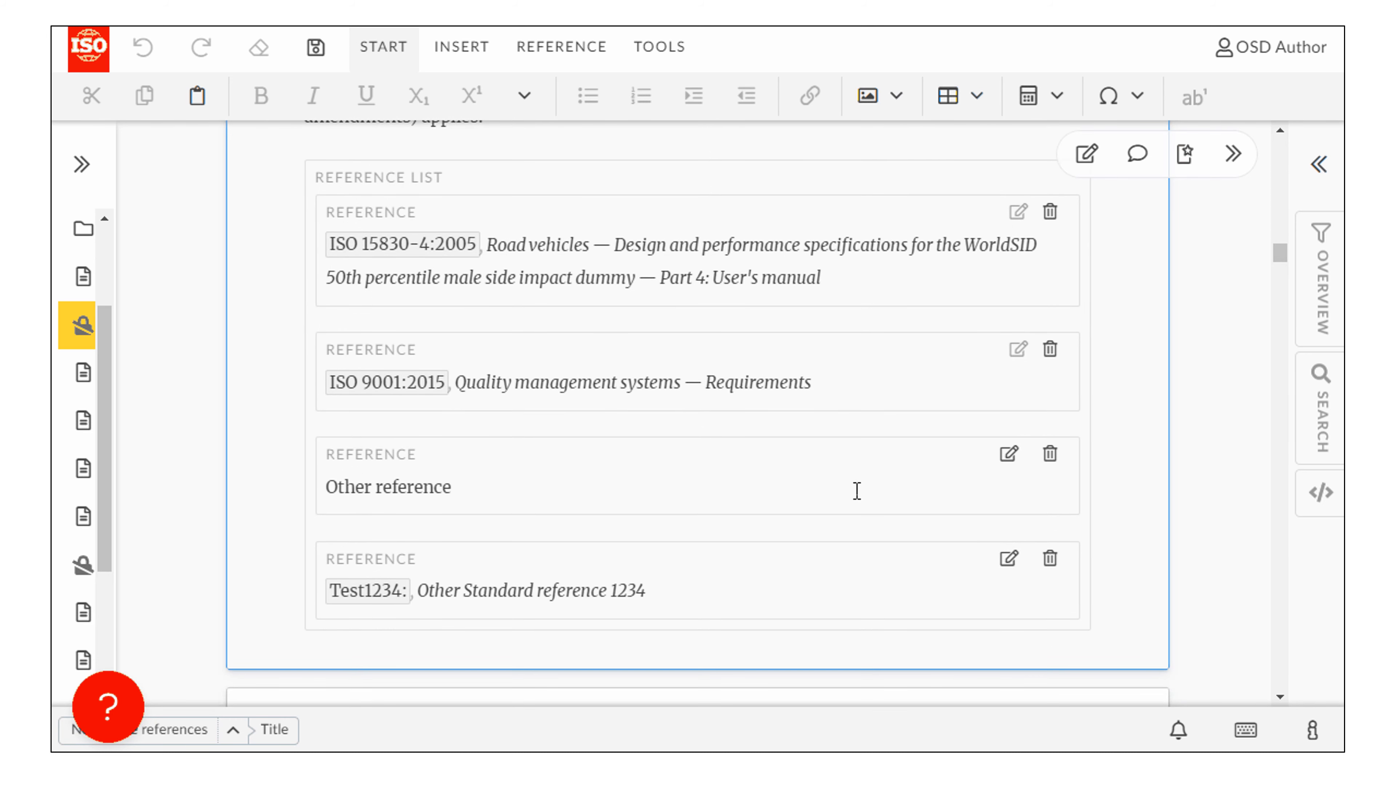
# Try to delete the ISO 15830-4:2005 reference and show its link from clause 5.2 in the editor.
pyautogui.click(1050, 212)
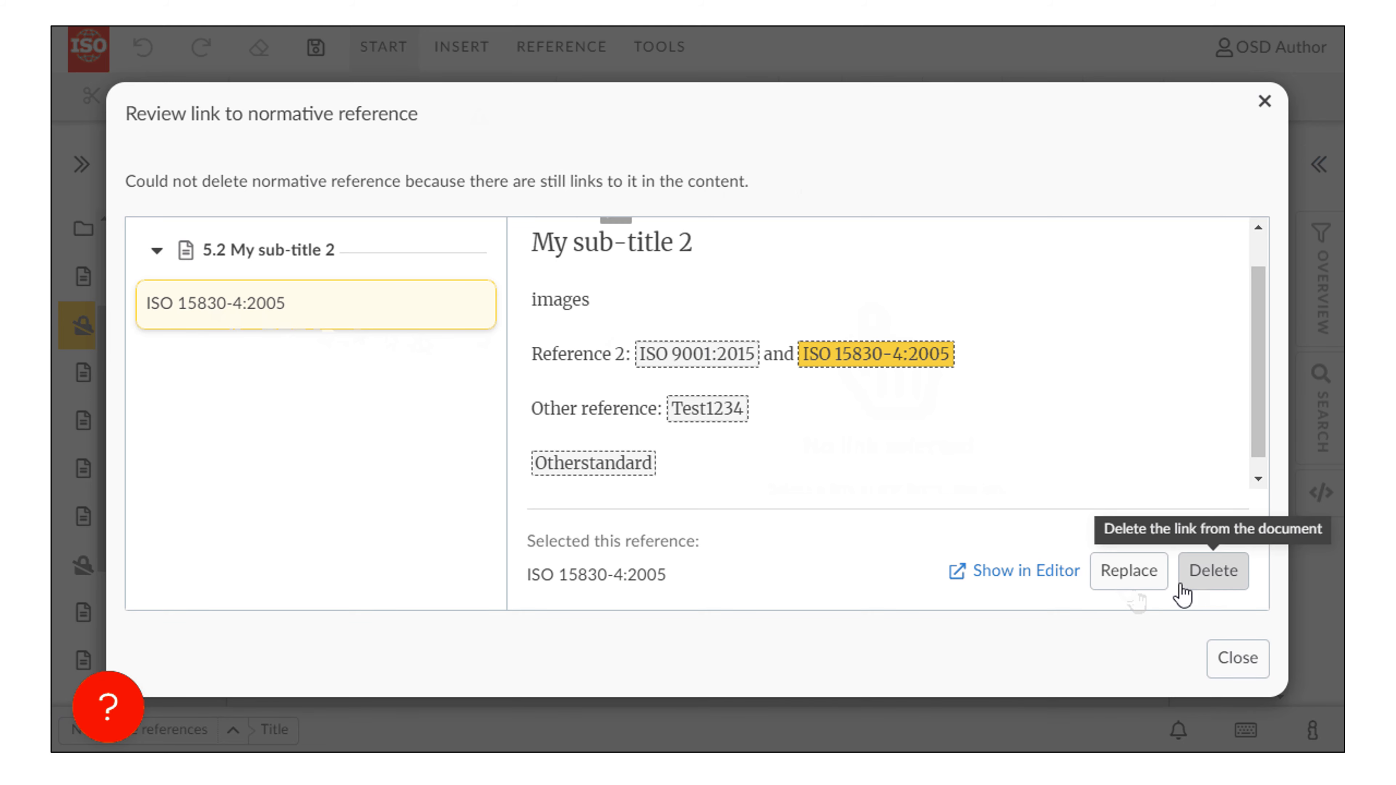
pyautogui.click(1032, 572)
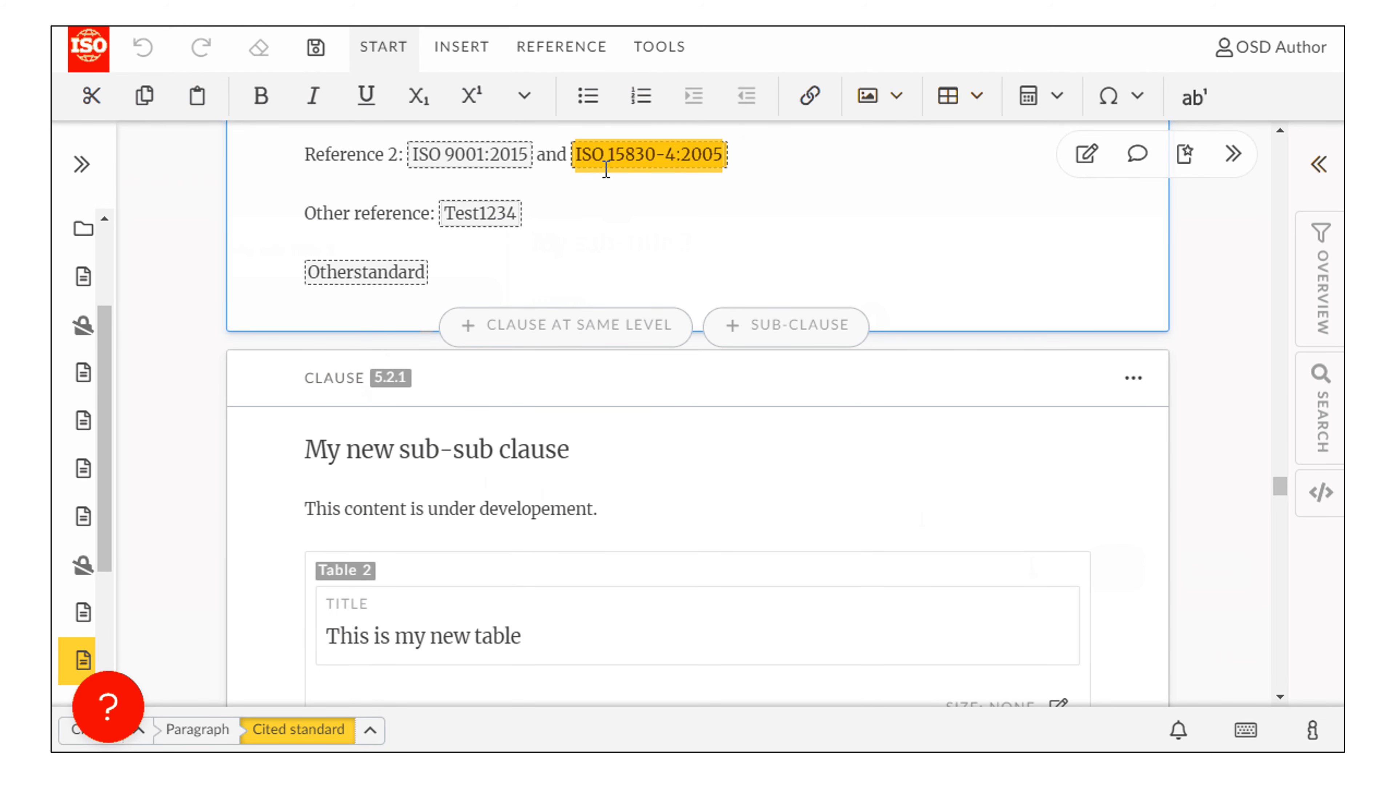
# Return to clause 2, attempt to delete the ISO 9001:2015 reference, review its links, and delete the one in clause 5.2.
pyautogui.click(82, 326)
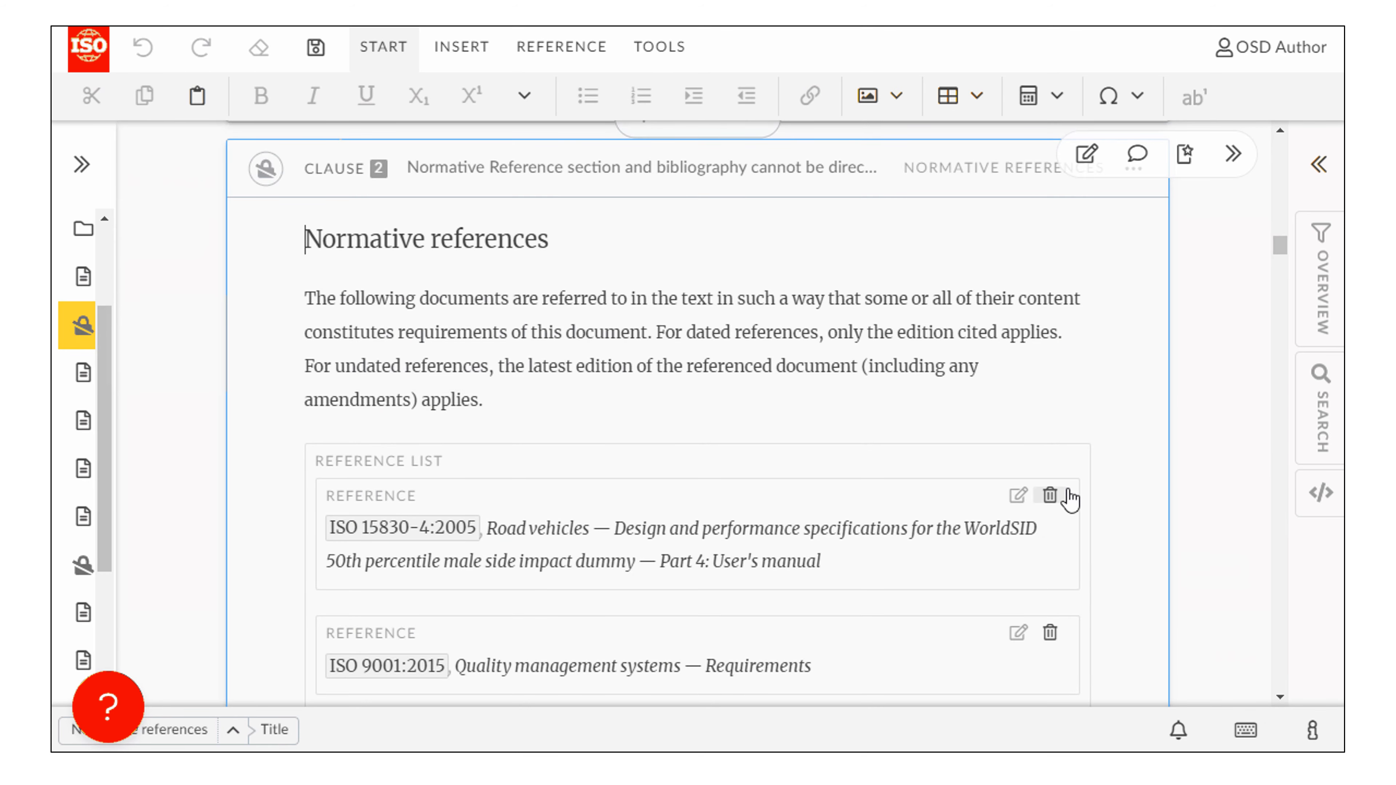
pyautogui.scroll(-2, 1070, 500)
pyautogui.scroll(-2, 922, 534)
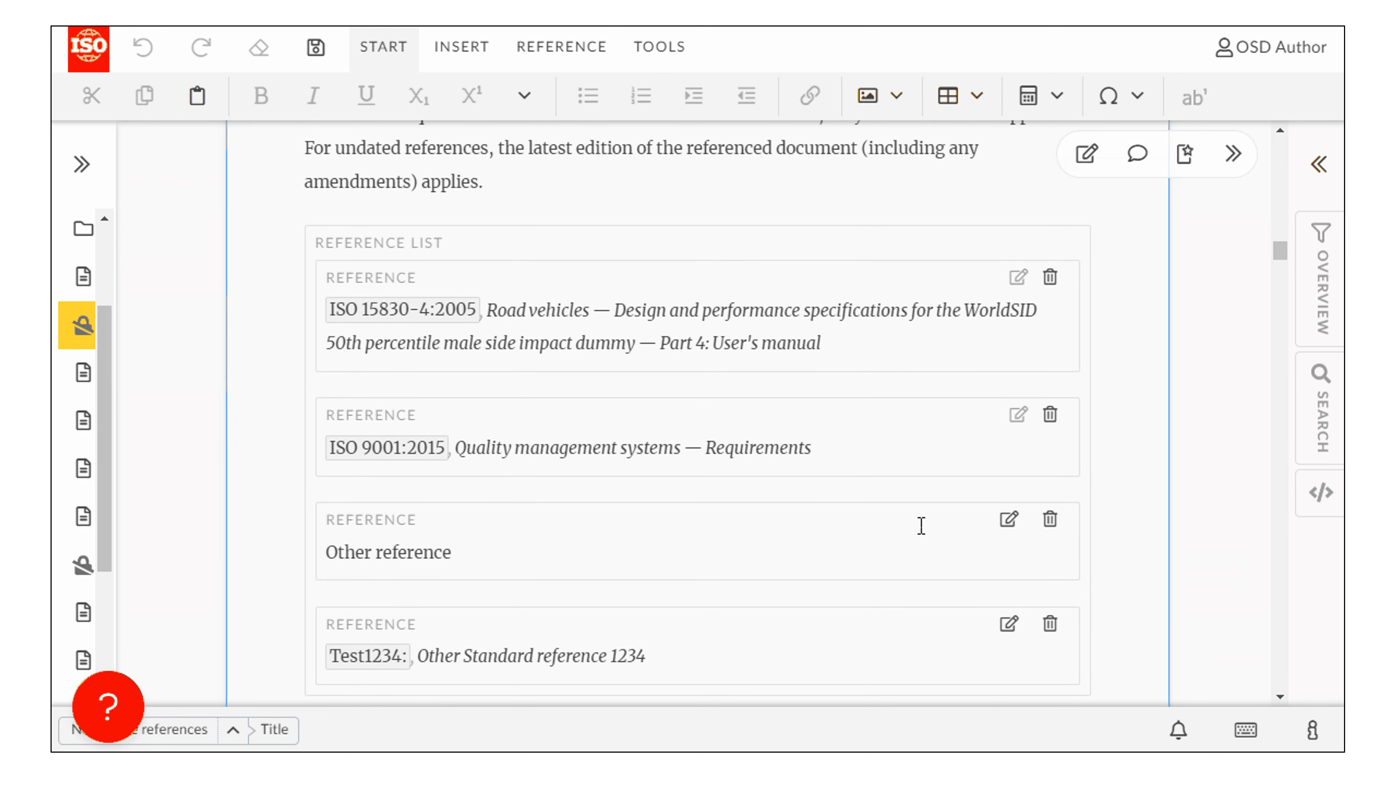
pyautogui.click(1050, 414)
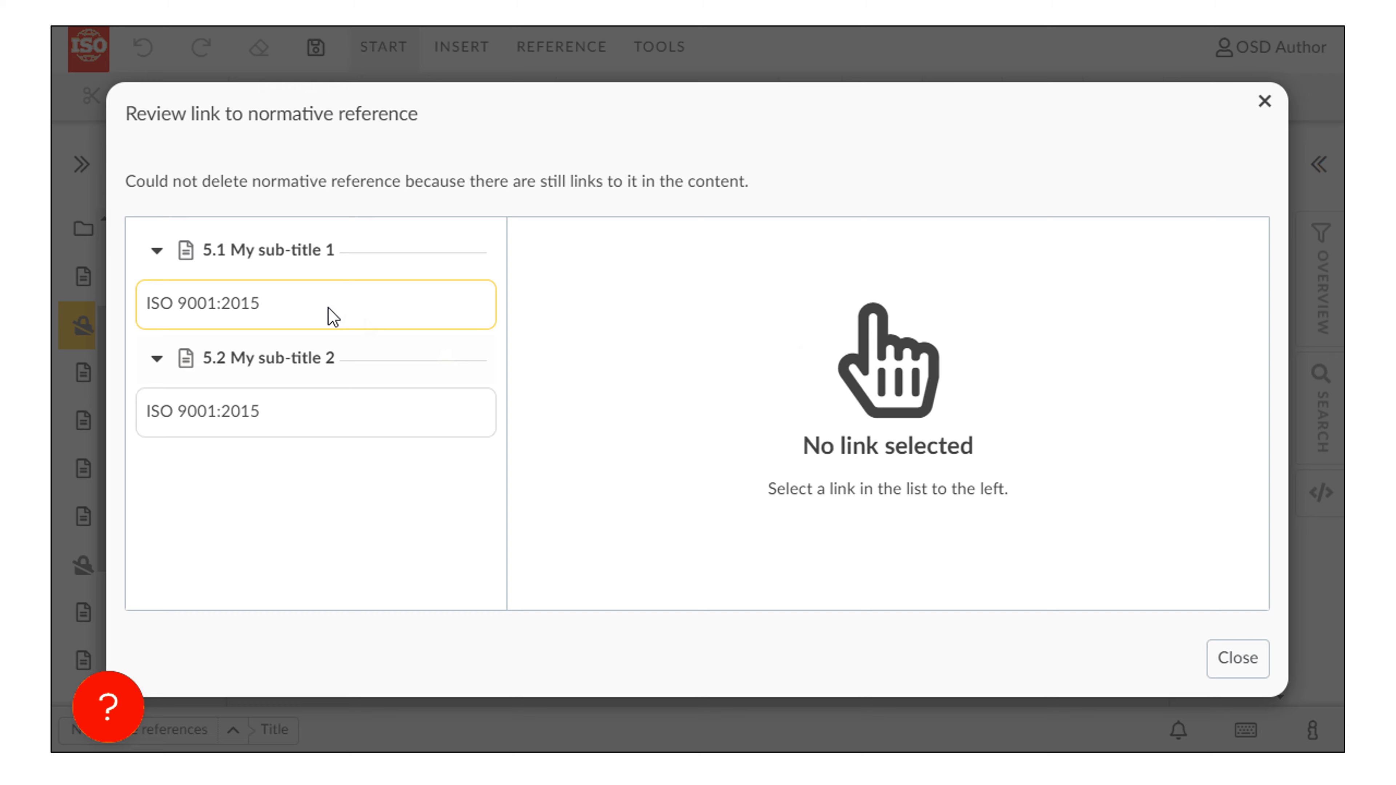
pyautogui.click(352, 308)
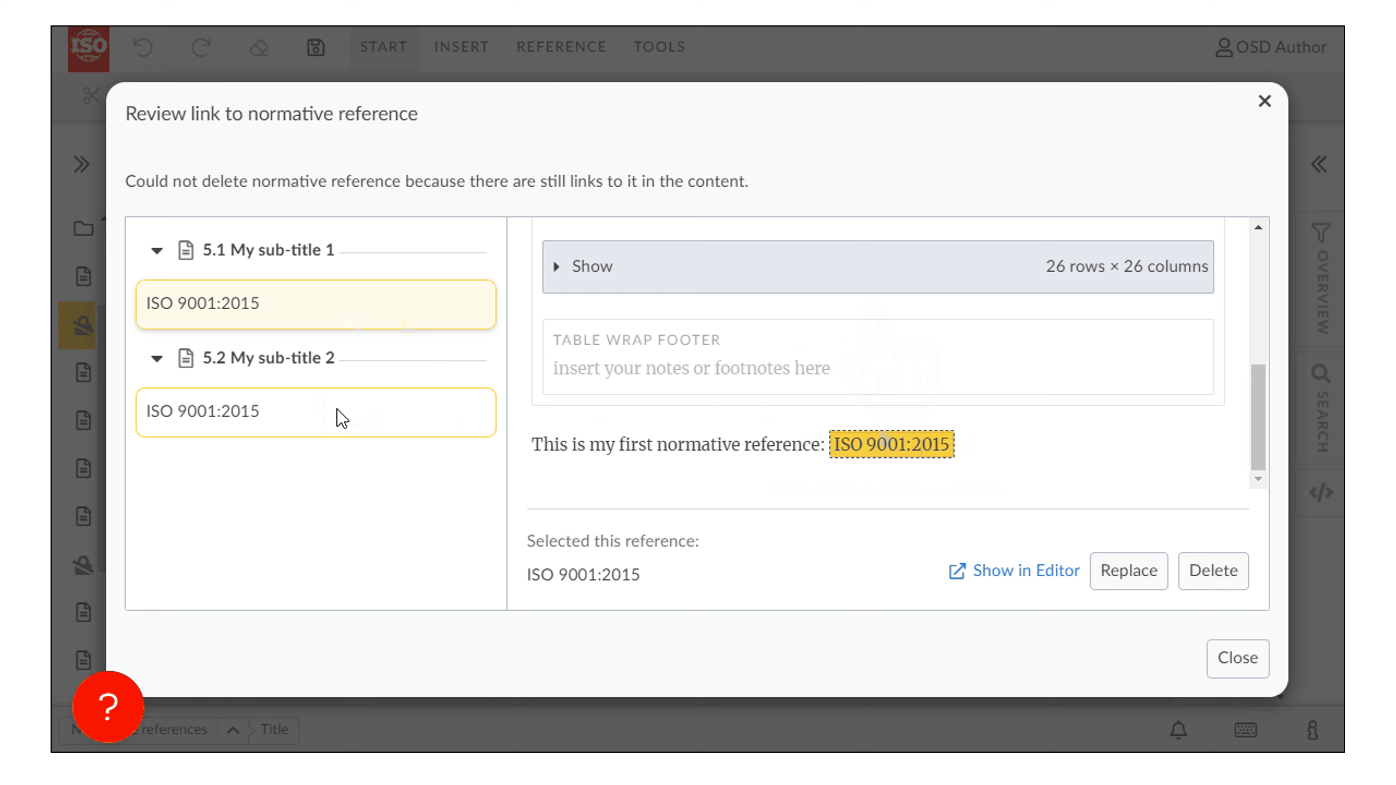
pyautogui.click(242, 418)
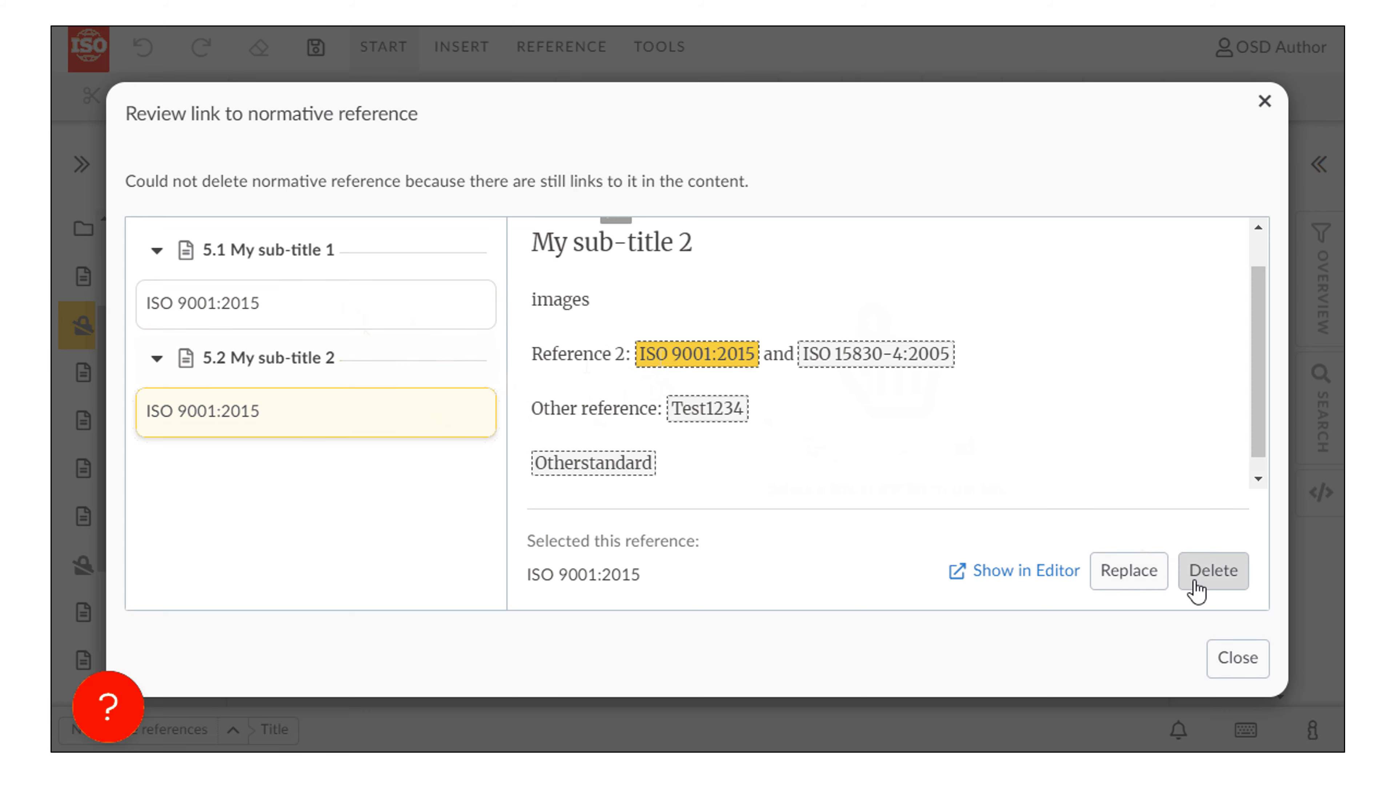
pyautogui.click(1210, 587)
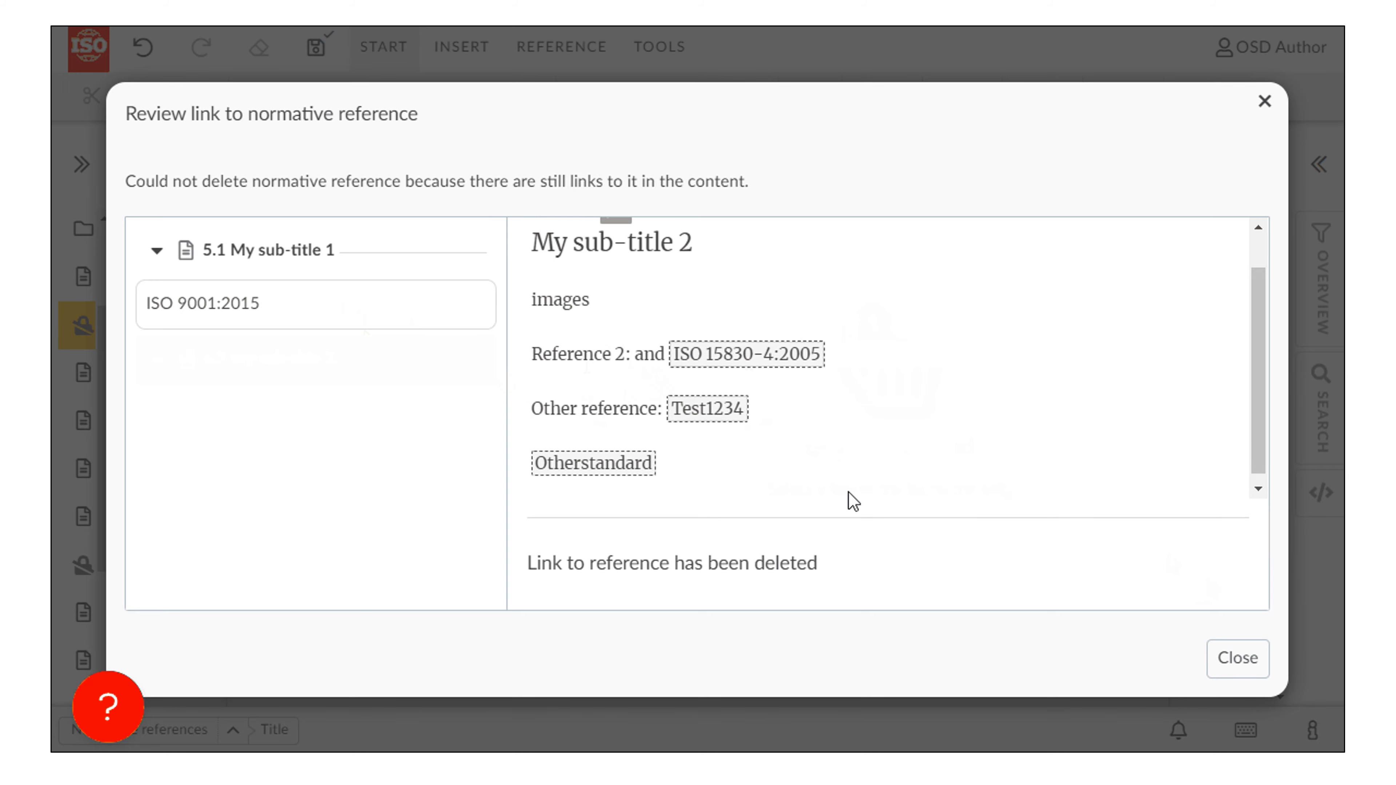
# Preview the ISO 9001:2015 link in clause 5.1, close the link review, and check the text of clause 5.2 through the expanded outline.
pyautogui.click(259, 303)
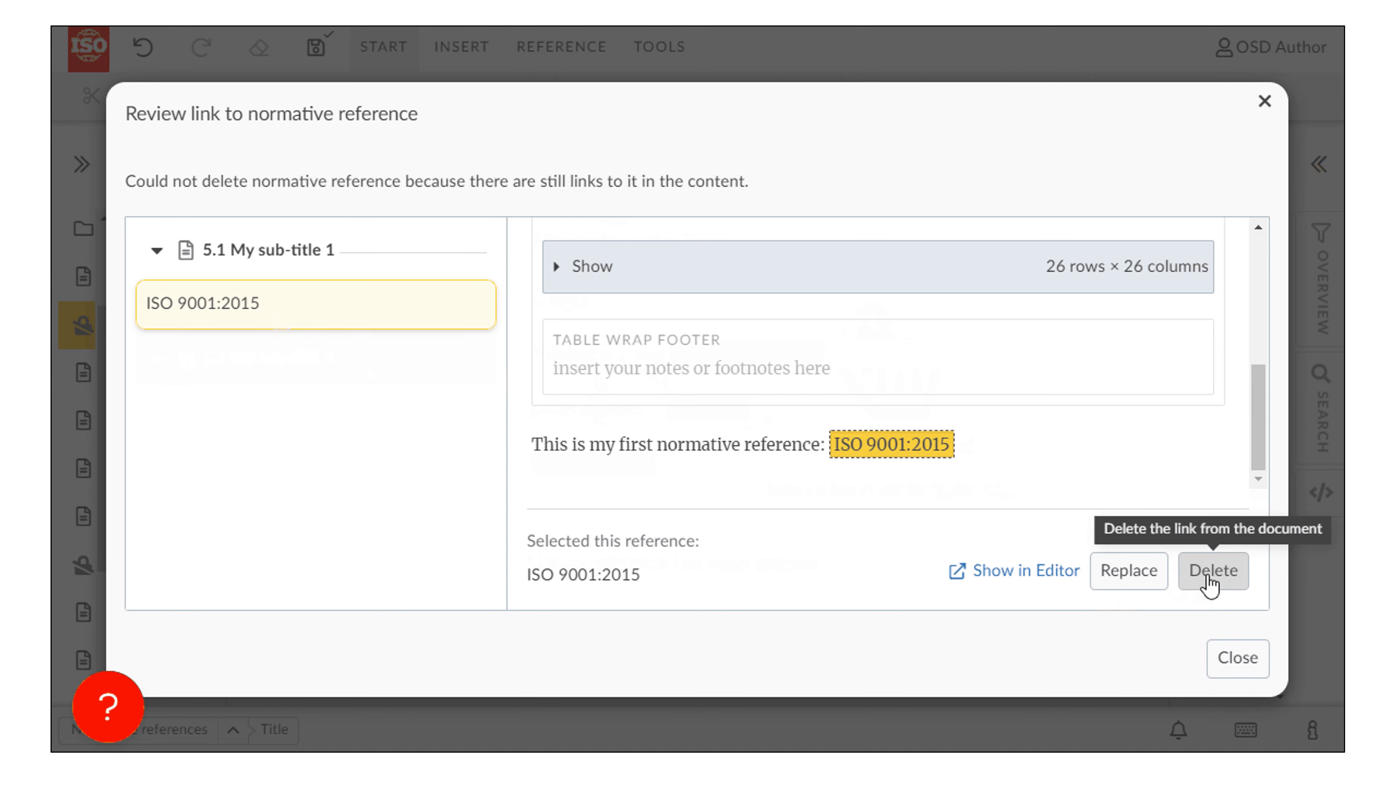
pyautogui.click(1229, 661)
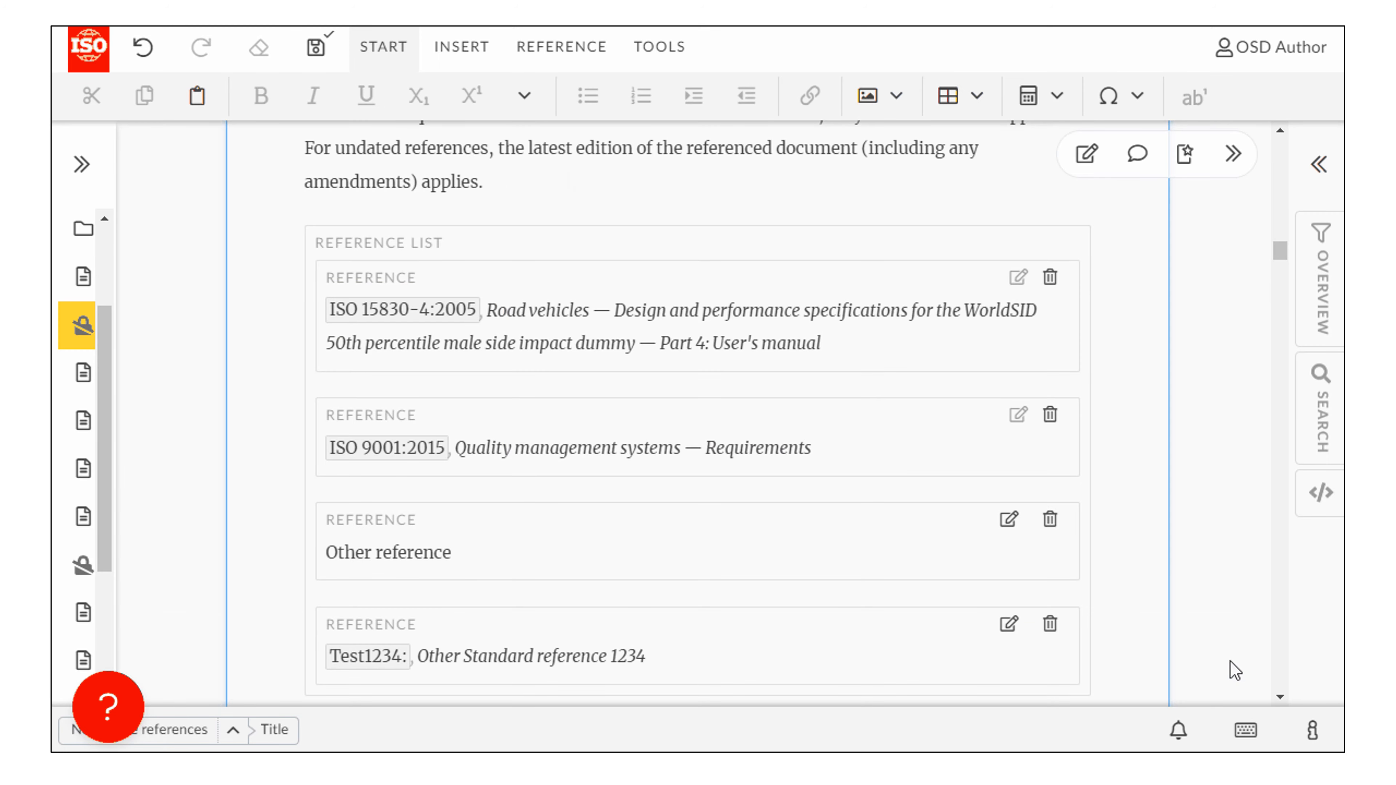
pyautogui.click(81, 164)
pyautogui.scroll(-4, 292, 494)
pyautogui.click(278, 443)
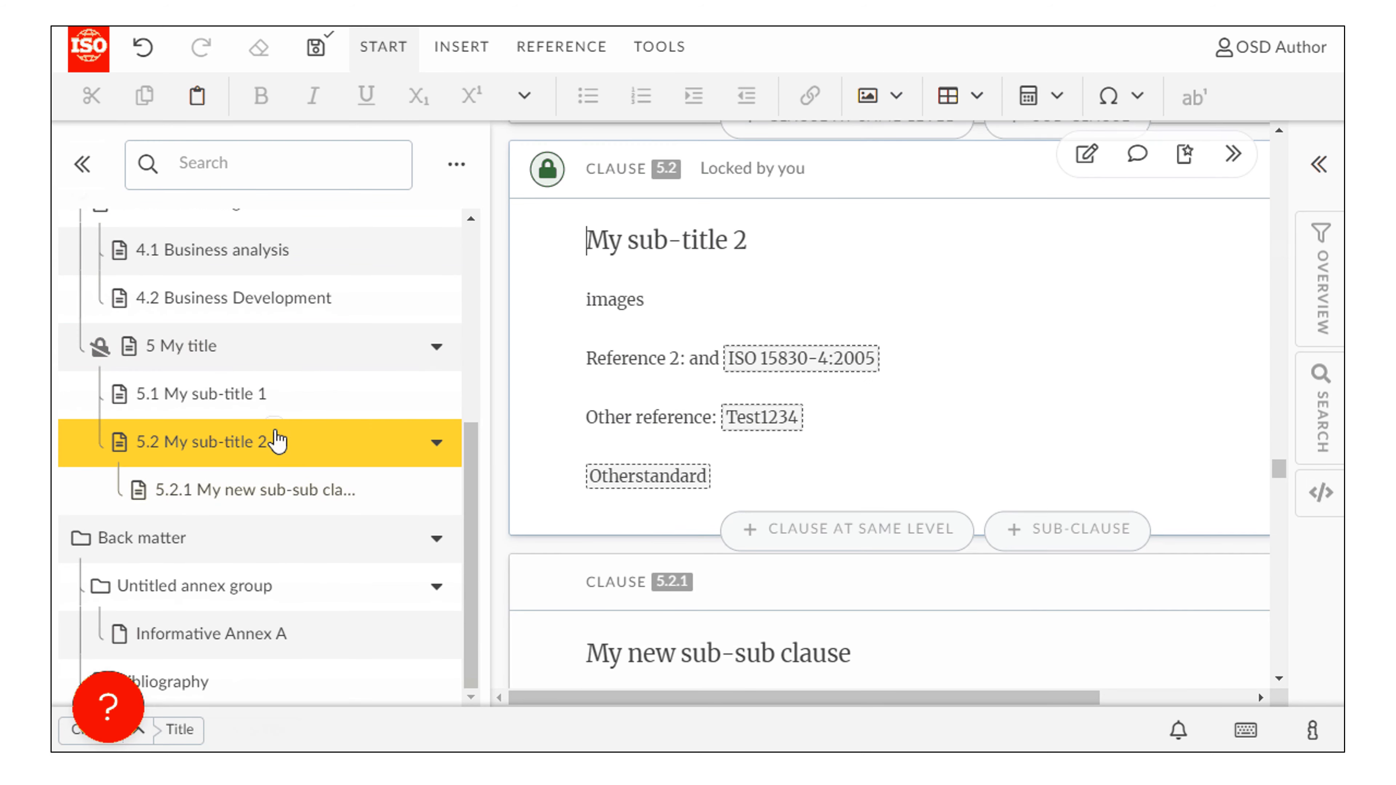